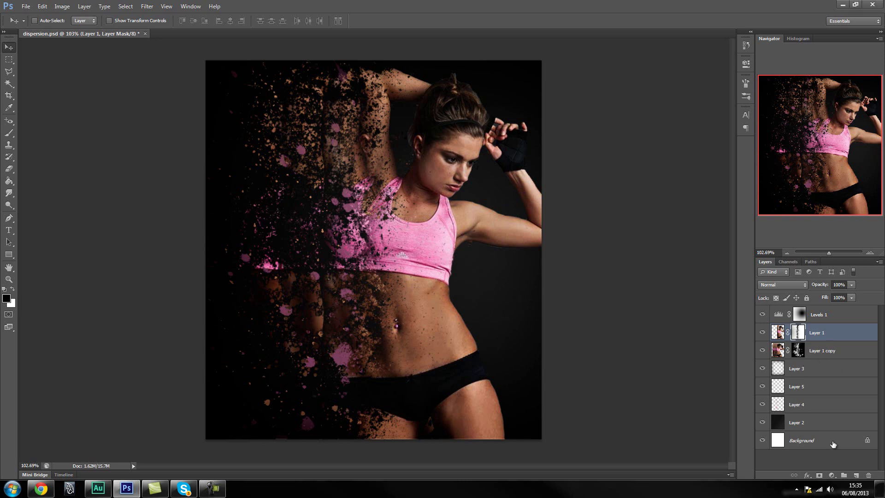
# Compare the image with and without the Levels 1 adjustment, leaving that layer hidden.
pyautogui.click(829, 351)
pyautogui.click(827, 334)
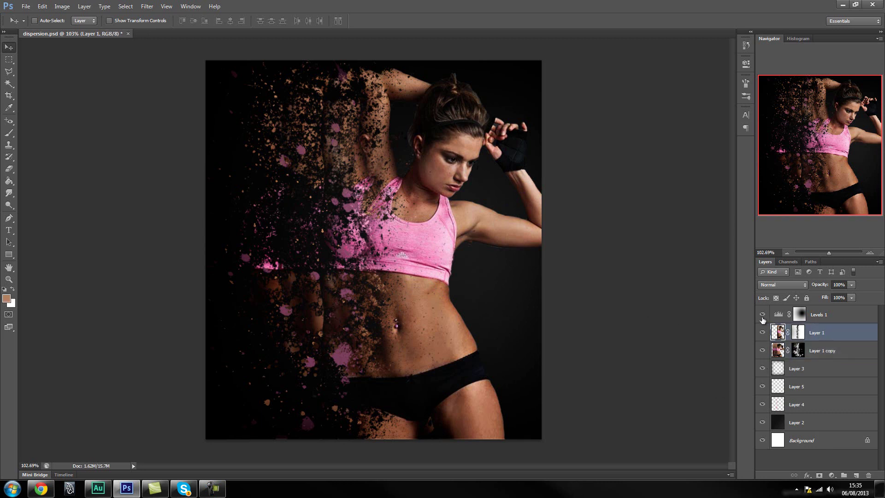
pyautogui.click(819, 317)
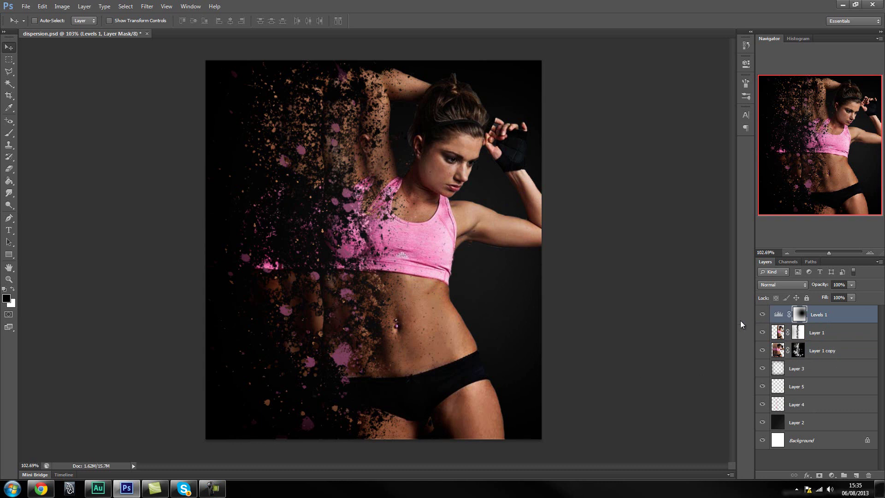
pyautogui.click(761, 314)
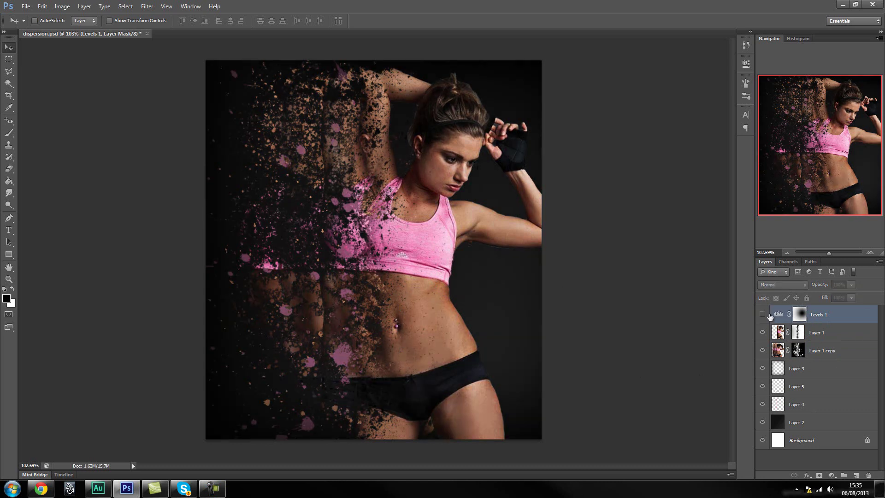
pyautogui.click(761, 314)
pyautogui.click(761, 314)
pyautogui.click(762, 314)
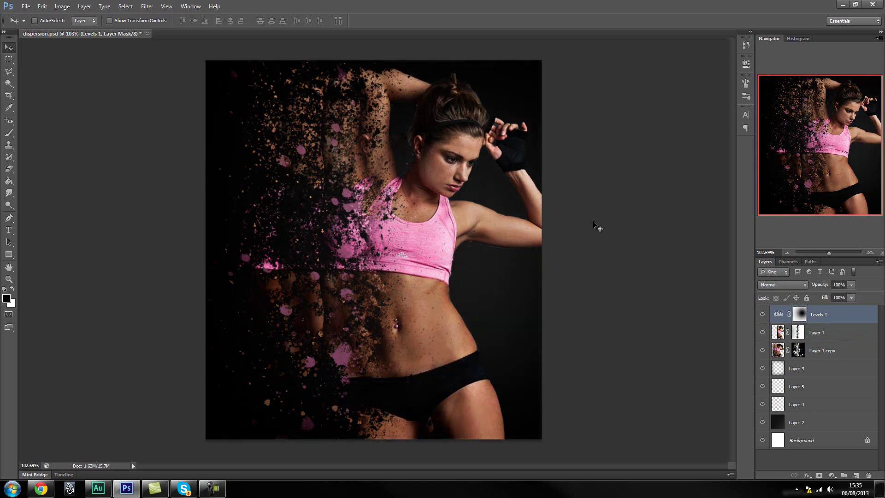
pyautogui.click(762, 315)
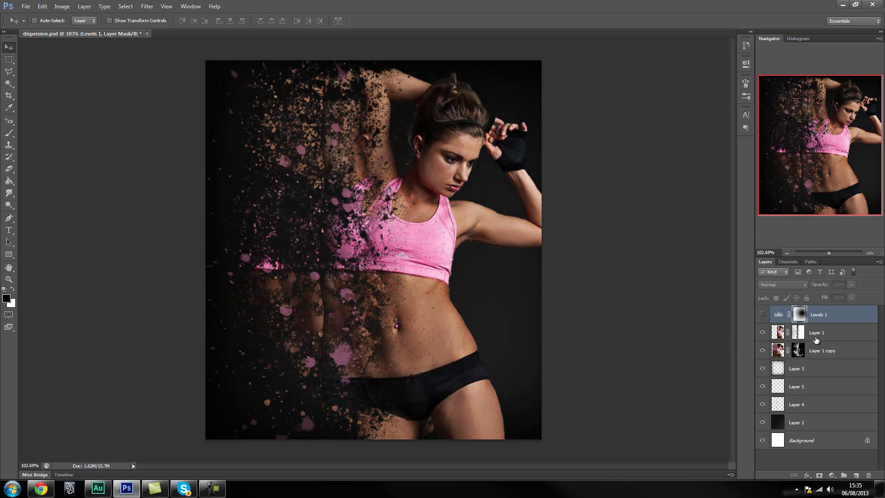
# Examine what Layer 1 and Layer 1 copy contribute by toggling their visibility, leaving Layer 1 copy hidden.
pyautogui.click(813, 333)
pyautogui.click(761, 332)
pyautogui.click(762, 332)
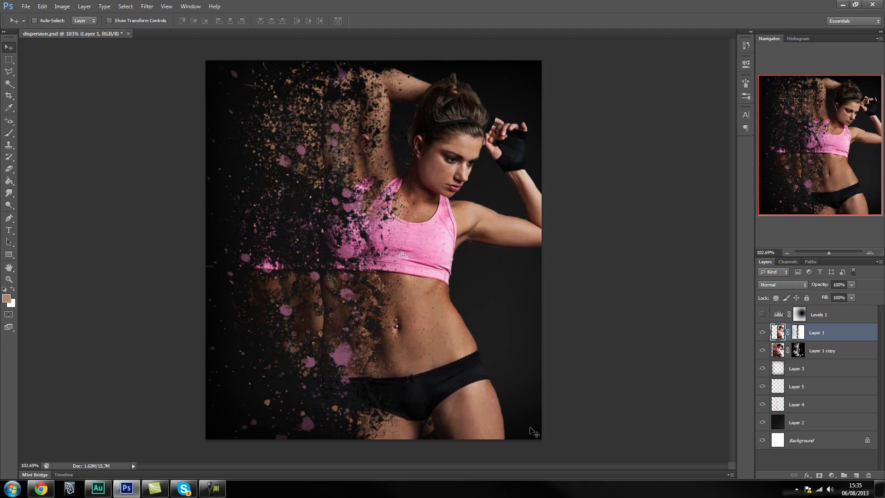
pyautogui.click(762, 351)
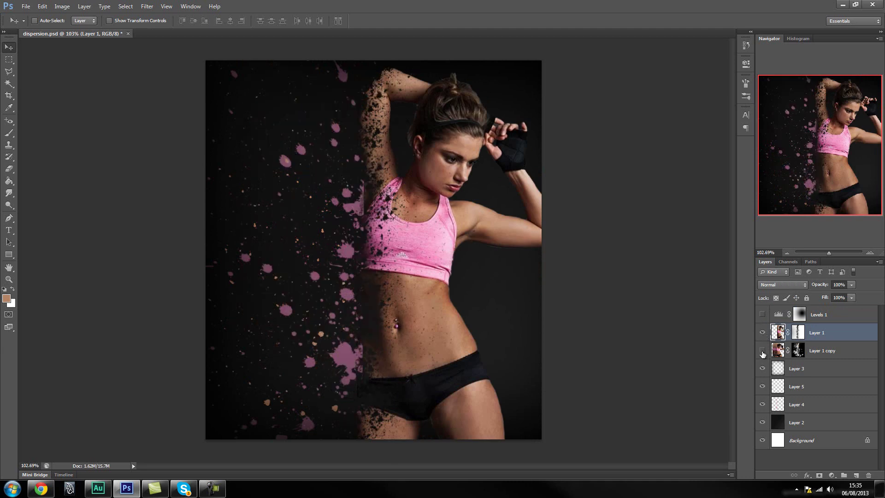
pyautogui.click(762, 351)
pyautogui.click(763, 351)
pyautogui.click(763, 351)
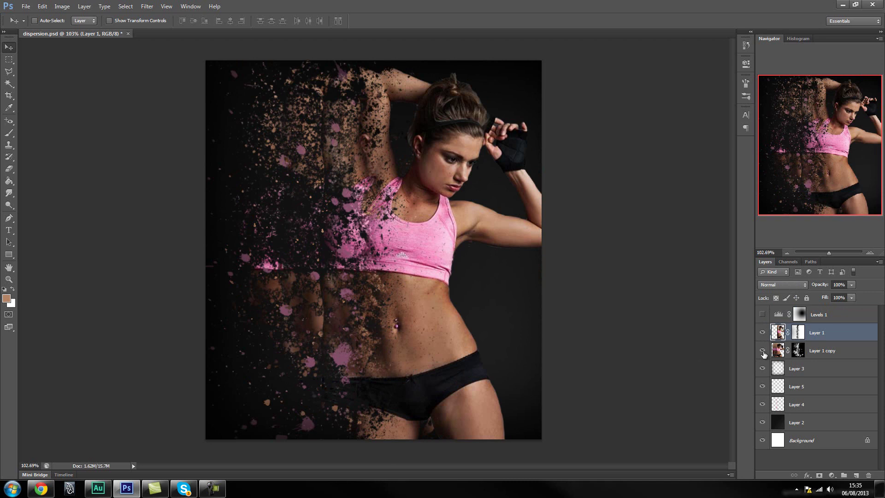
pyautogui.click(762, 351)
# Examine the splatter on Layer 3, Layer 5 and Layer 4 by toggling their visibility, leaving all three hidden.
pyautogui.click(763, 368)
pyautogui.click(764, 368)
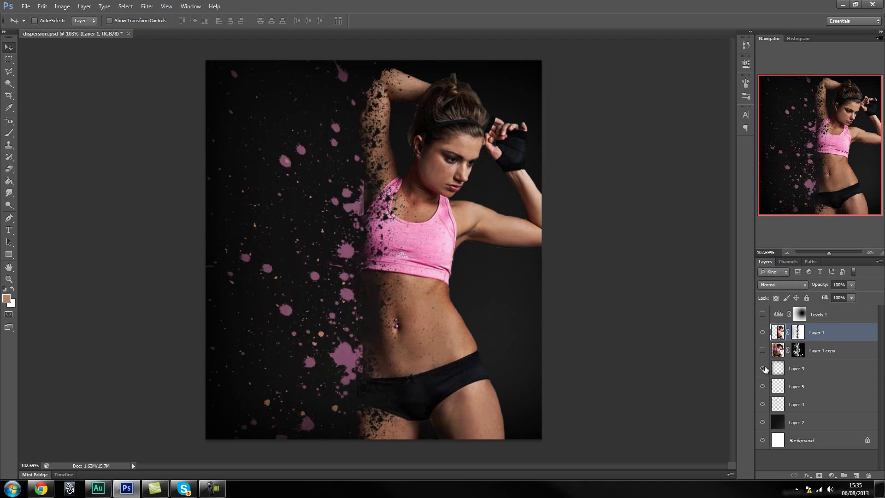
pyautogui.click(763, 368)
pyautogui.click(762, 370)
pyautogui.click(778, 369)
pyautogui.click(762, 368)
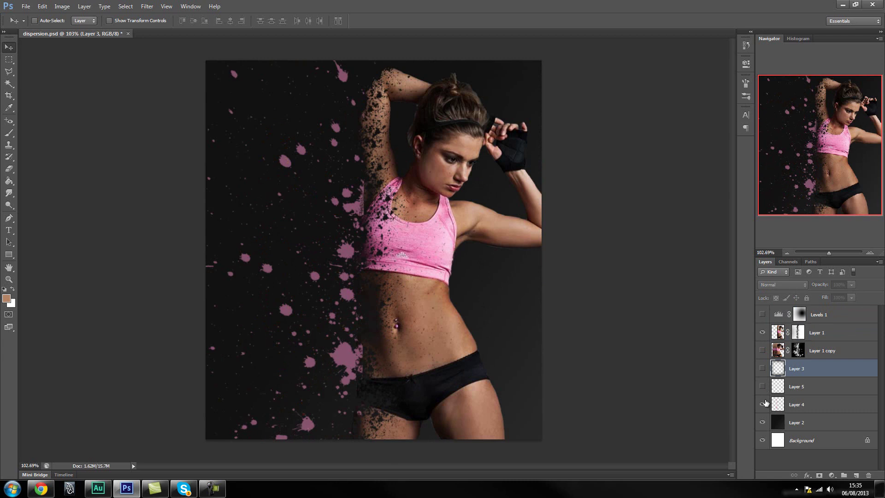
pyautogui.click(762, 404)
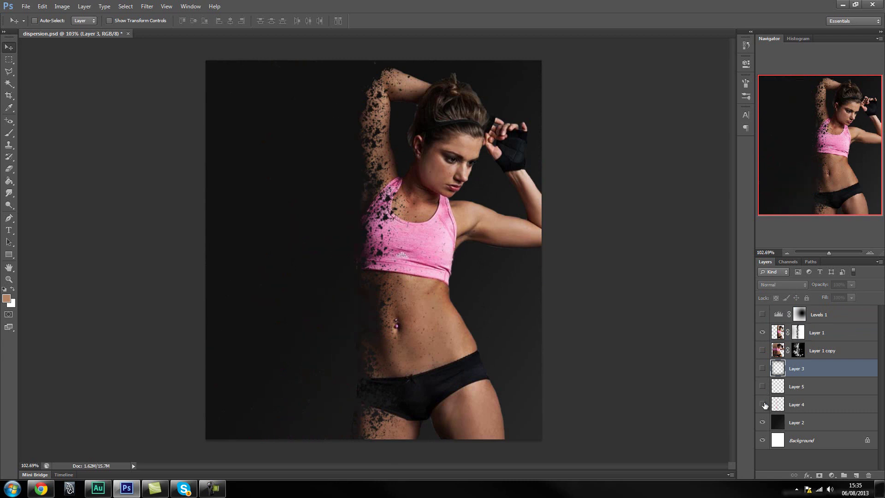
# Delete the splatter layers Layer 3, Layer 5 and Layer 4 together with the masked Layer 1 copy.
pyautogui.click(810, 408)
pyautogui.keyDown('shift'); pyautogui.click(805, 369); pyautogui.keyUp('shift')
pyautogui.press('Delete')
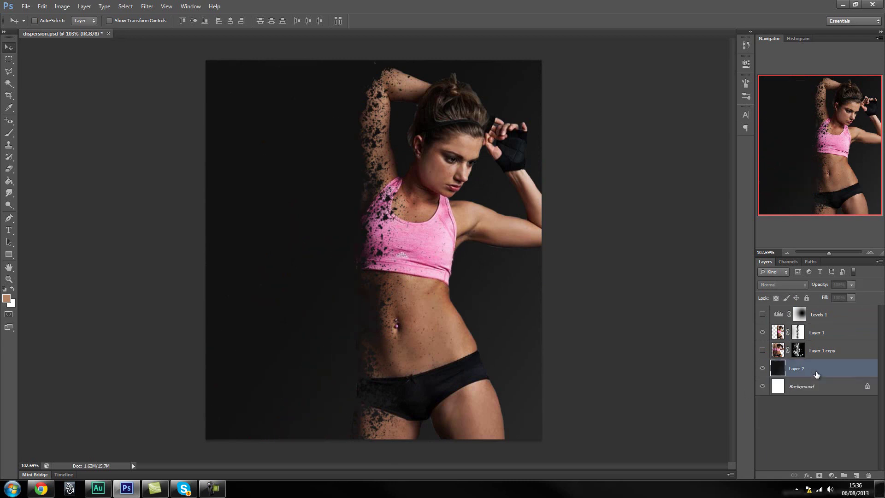
pyautogui.click(811, 355)
pyautogui.rightClick(811, 354)
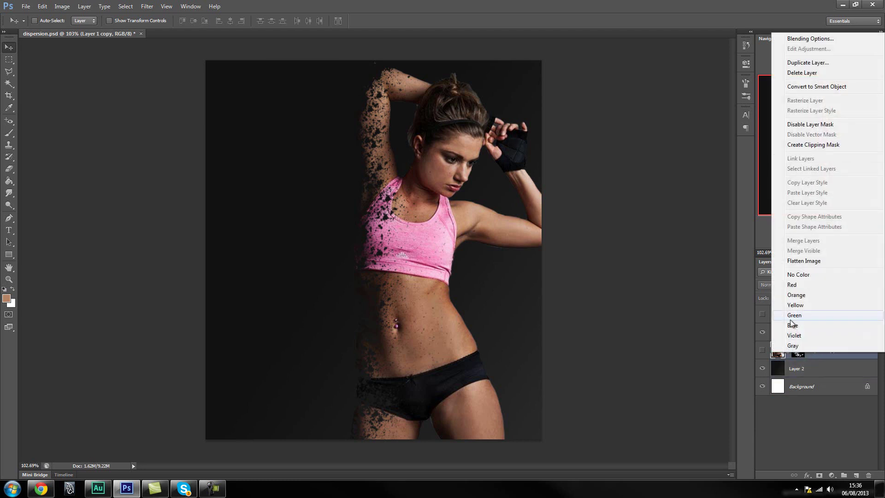
pyautogui.click(796, 359)
pyautogui.press('Delete')
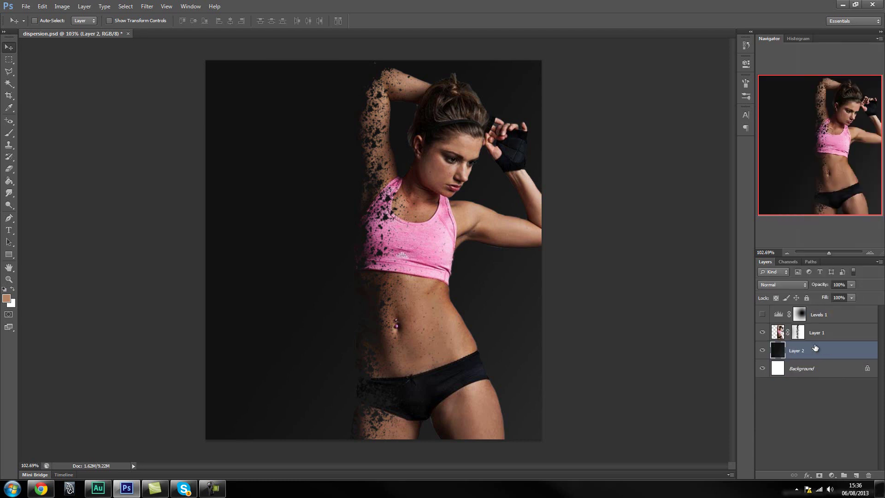
# Delete the layer mask from Layer 1 without applying it, and remove the Levels 1 adjustment layer.
pyautogui.rightClick(800, 332)
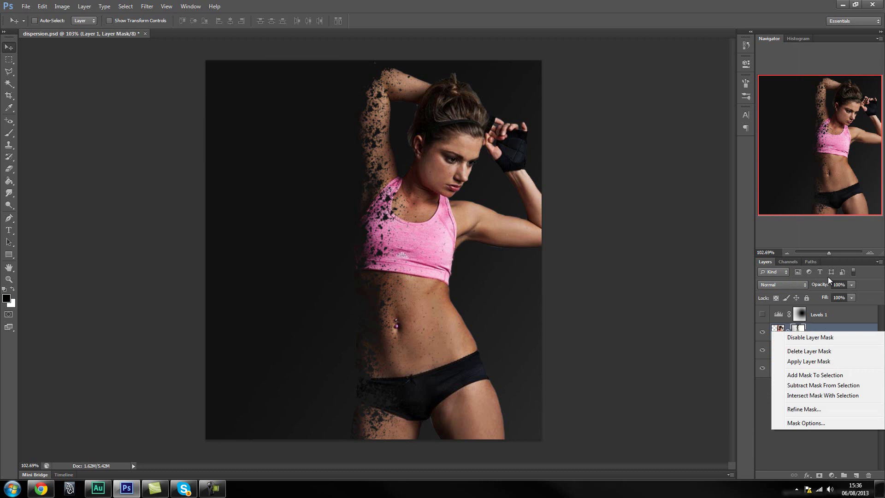
pyautogui.click(825, 351)
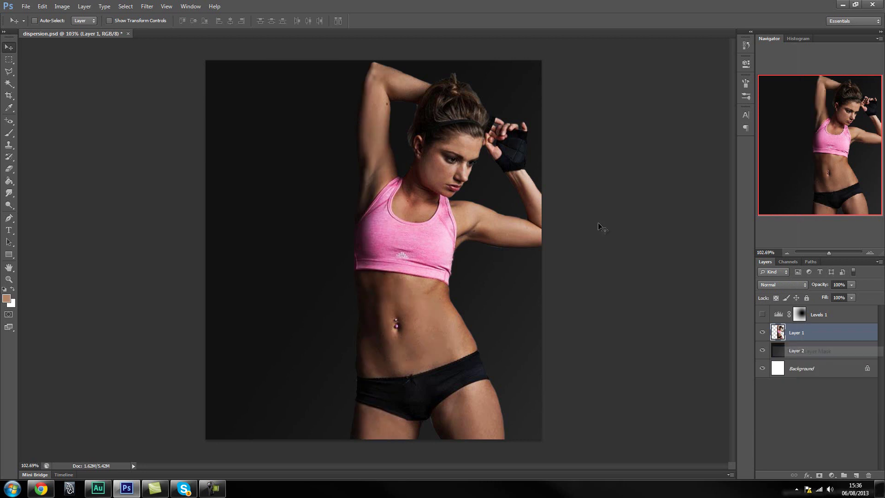
pyautogui.click(810, 314)
pyautogui.press('Delete')
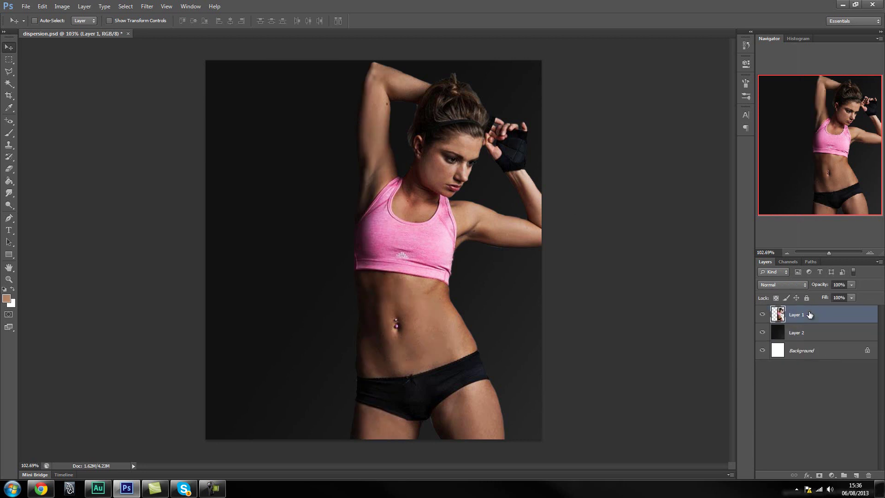
# Hide Layer 1 to isolate the dark background on Layer 2 and switch to the Gradient tool.
pyautogui.click(813, 338)
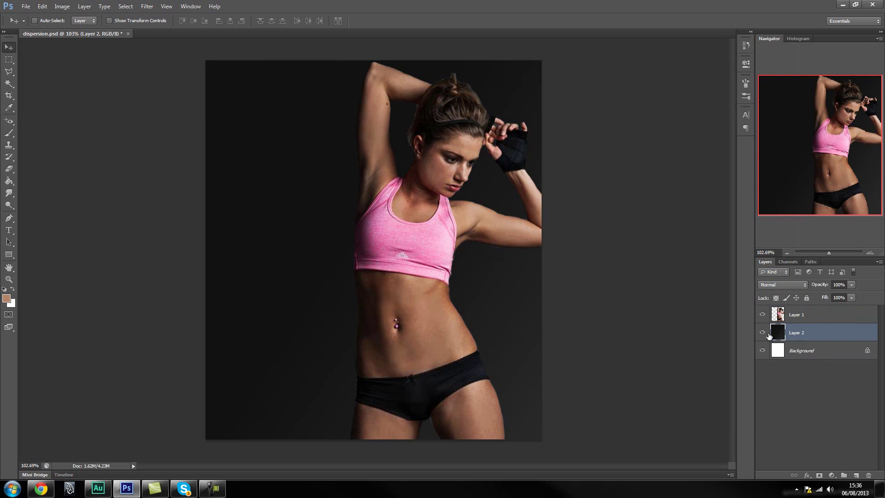
pyautogui.click(762, 315)
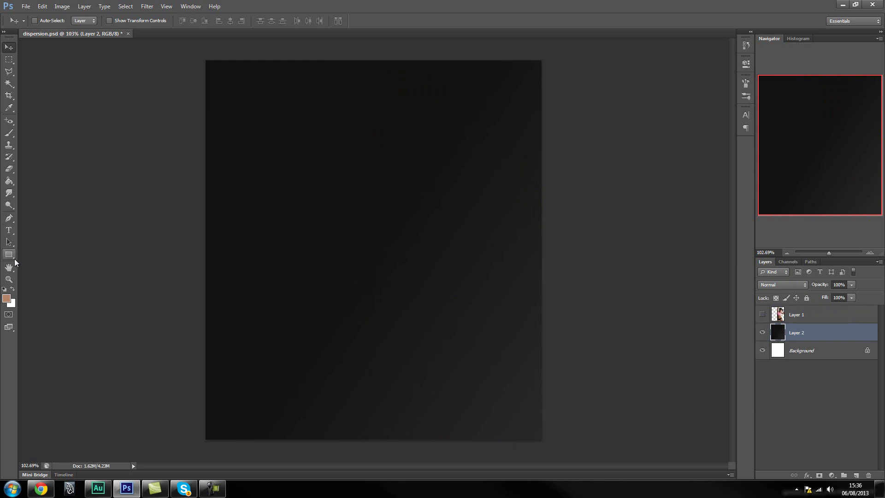
pyautogui.click(9, 181)
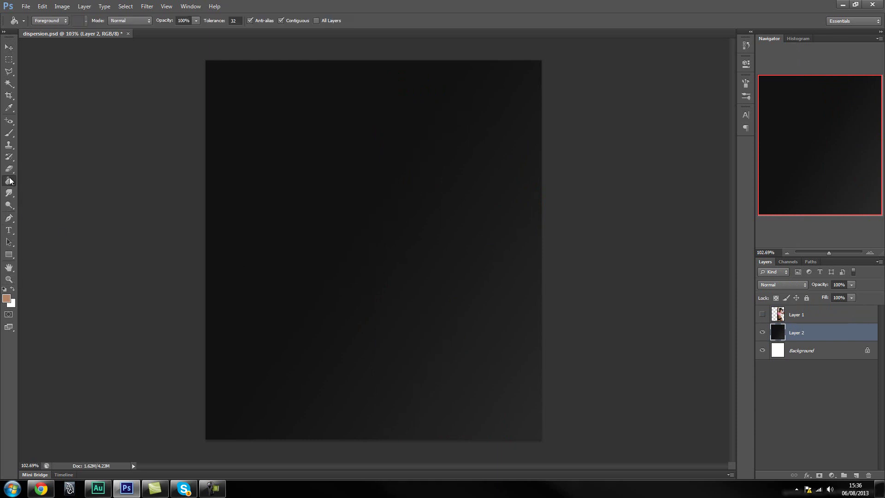
pyautogui.rightClick(8, 182)
pyautogui.click(50, 189)
pyautogui.rightClick(8, 183)
pyautogui.moveTo(32, 183); pyautogui.dragTo(42, 178)
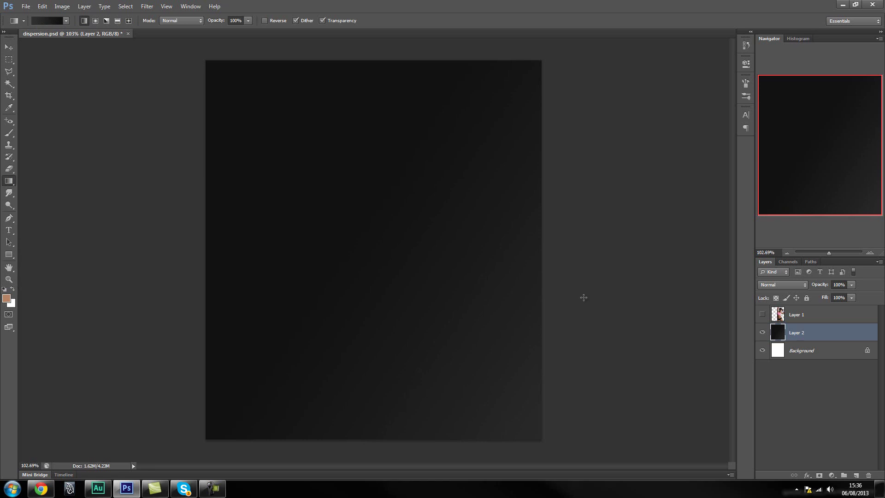
# Show Layer 1 again and inspect its cutout against the white Background by toggling Layer 2's visibility.
pyautogui.click(823, 315)
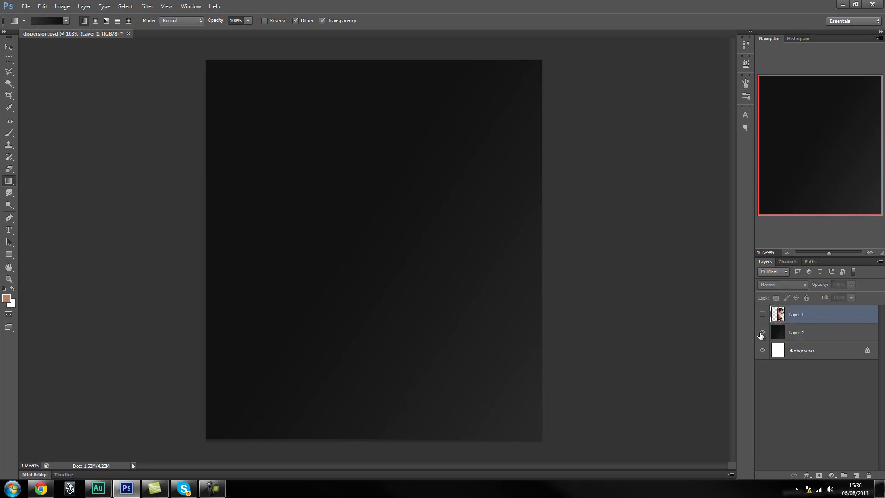
pyautogui.click(761, 333)
pyautogui.click(762, 314)
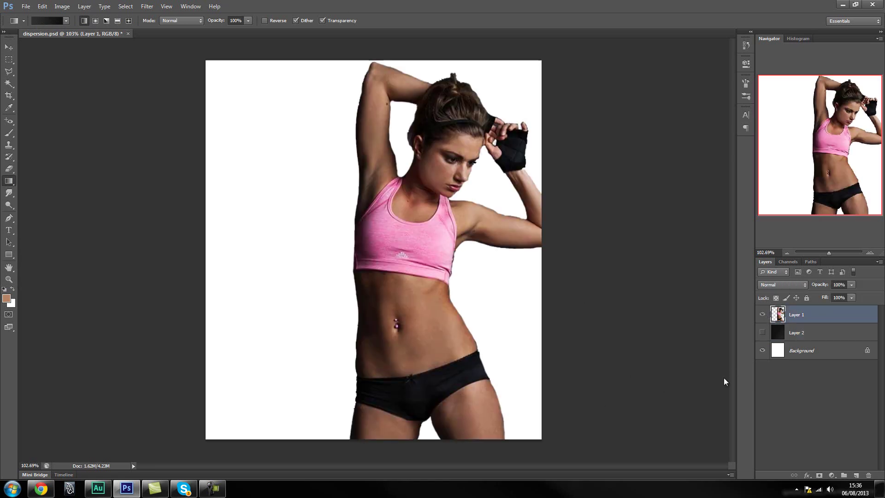
pyautogui.click(762, 332)
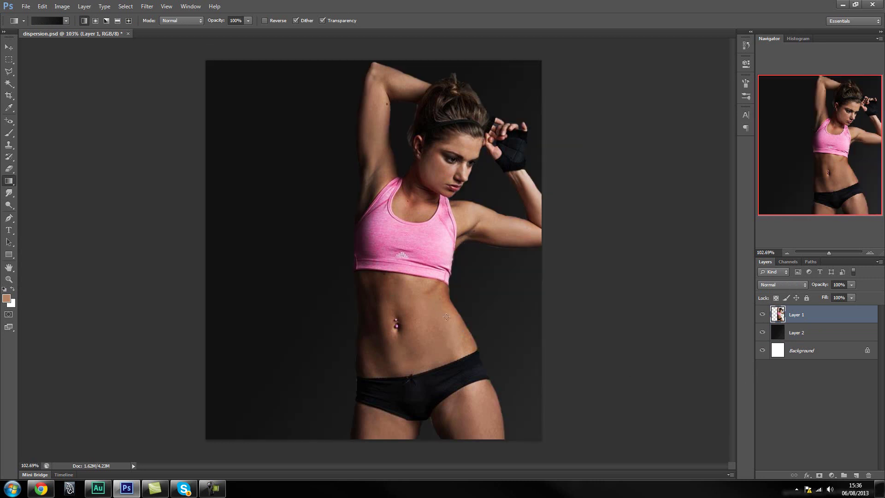
pyautogui.click(762, 332)
pyautogui.click(762, 332)
# Stretch a duplicate of Layer 1 leftward to about 115% width and place it directly beneath Layer 1.
pyautogui.hotkey('ctrl', 'j')
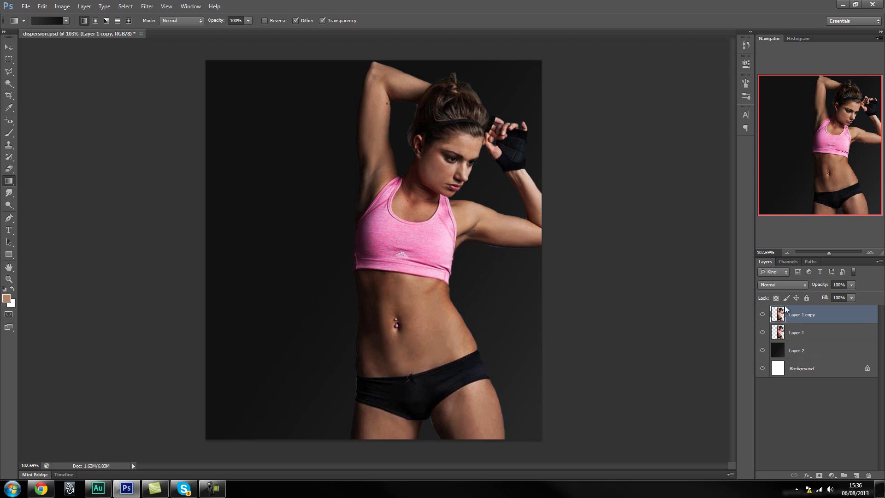
pyautogui.hotkey('ctrl', 't')
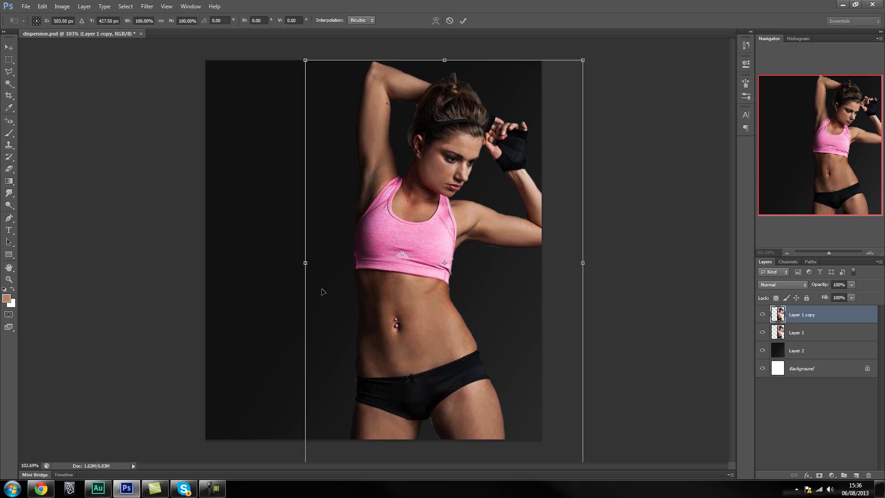
pyautogui.moveTo(305, 264); pyautogui.dragTo(263, 263)
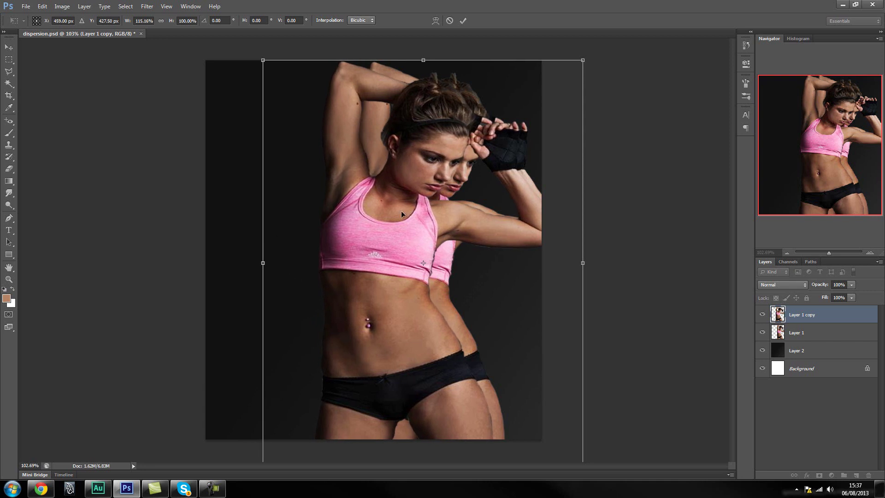
pyautogui.moveTo(263, 264); pyautogui.dragTo(263, 264)
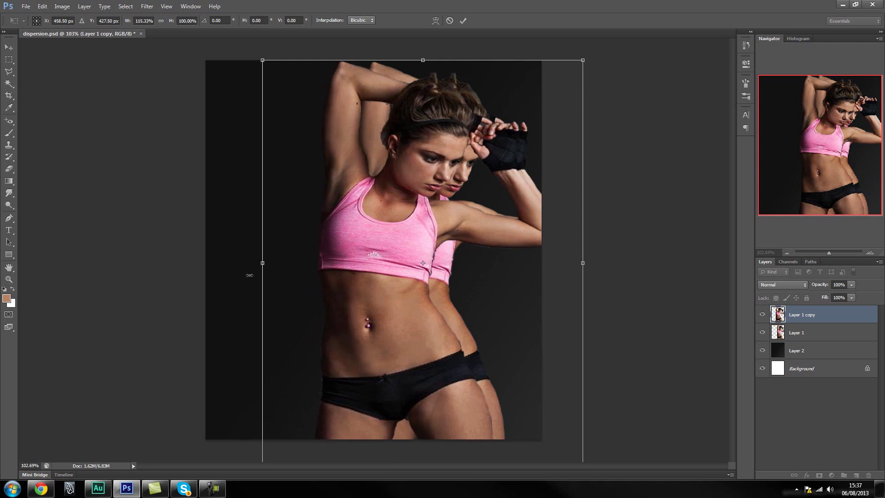
pyautogui.press('Return')
pyautogui.press('g')
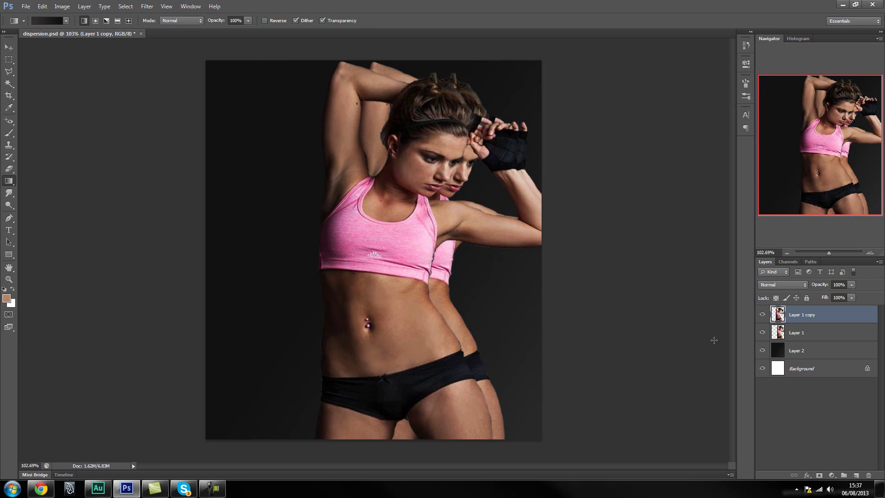
pyautogui.moveTo(817, 315); pyautogui.dragTo(808, 344)
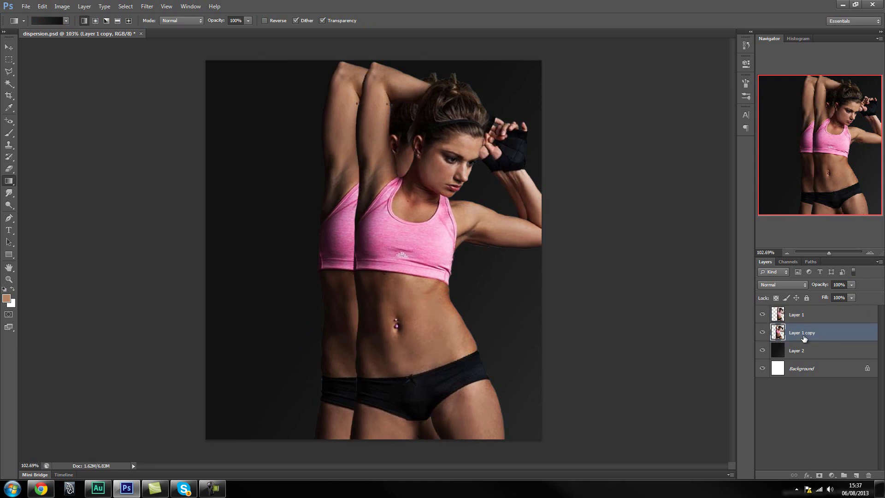
# Place a duplicate of Layer 1 copy beneath it and stretch the duplicate leftward to about 117% width.
pyautogui.hotkey('ctrl', 'j')
pyautogui.moveTo(804, 336); pyautogui.dragTo(783, 363)
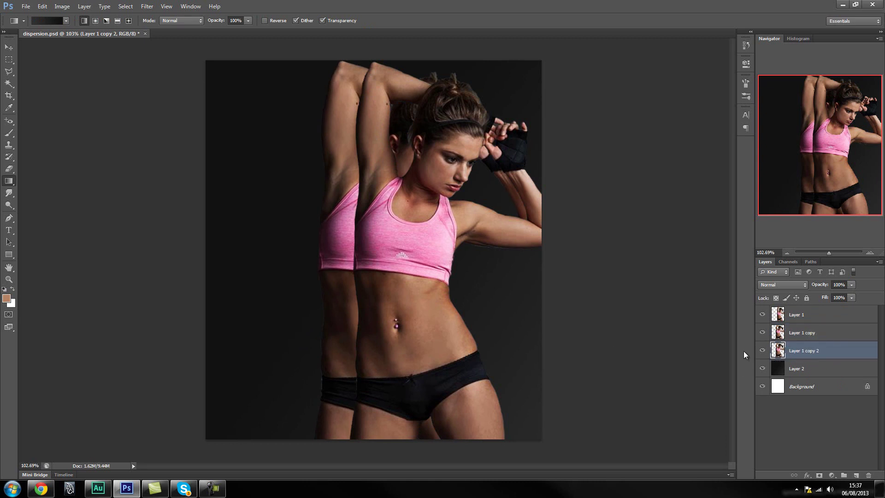
pyautogui.hotkey('ctrl', 't')
pyautogui.moveTo(261, 263); pyautogui.dragTo(209, 264)
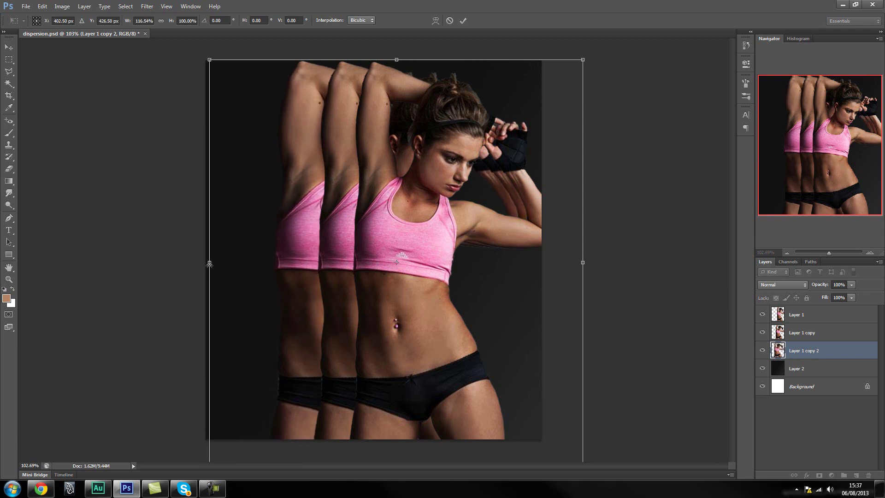
pyautogui.press('Return')
pyautogui.press('g')
# Place a duplicate of Layer 1 copy 2 beneath it and stretch the duplicate further leftward with Free Transform.
pyautogui.hotkey('ctrl', 'j')
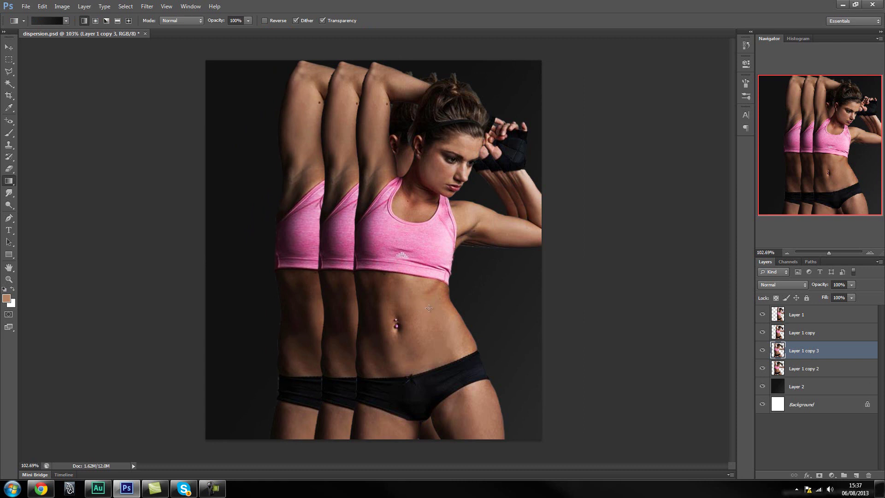
pyautogui.moveTo(814, 355); pyautogui.dragTo(811, 374)
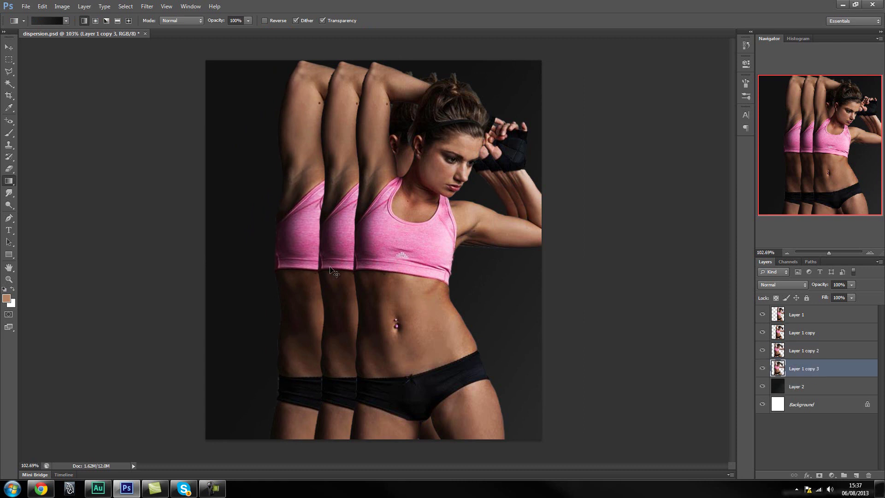
pyautogui.hotkey('ctrl', 't')
pyautogui.moveTo(210, 262); pyautogui.dragTo(149, 264)
pyautogui.press('Return')
pyautogui.press('g')
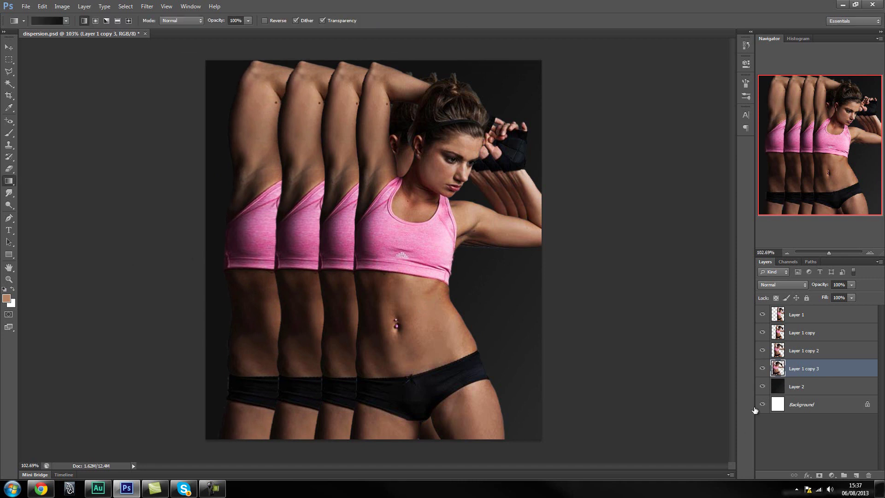
# Merge Layer 1 copy, Layer 1 copy 2 and Layer 1 copy 3 into one layer.
pyautogui.click(812, 351)
pyautogui.click(803, 370)
pyautogui.click(802, 334)
pyautogui.keyDown('shift'); pyautogui.click(820, 369); pyautogui.keyUp('shift')
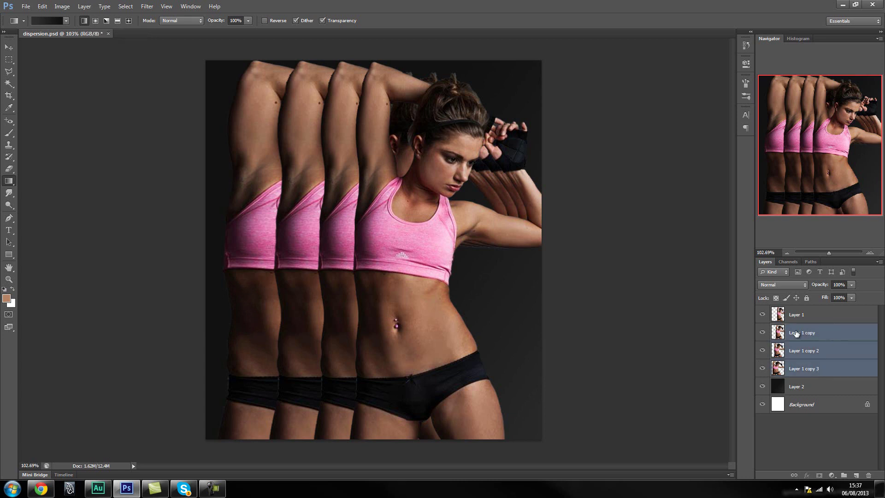
pyautogui.hotkey('ctrl', 'e')
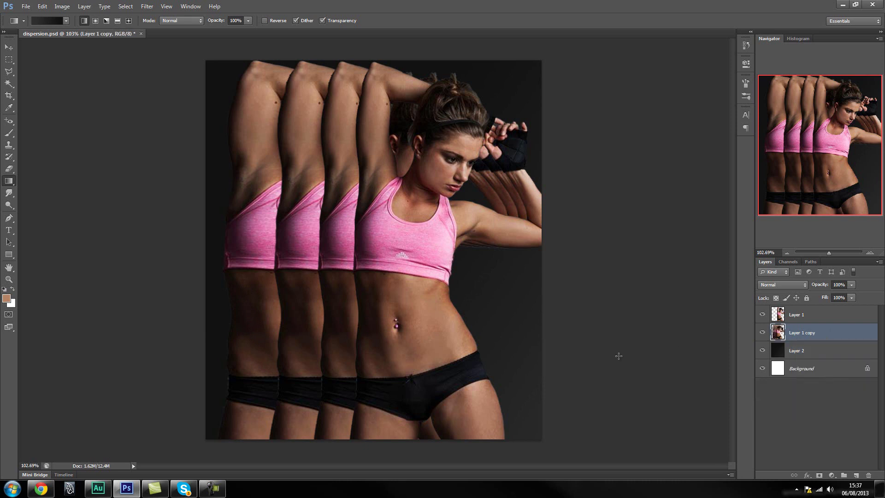
# Lighten the arms and torsos of the merged stretched copies using a 78 px Dodge brush with range Shadows and 75% exposure.
pyautogui.click(9, 204)
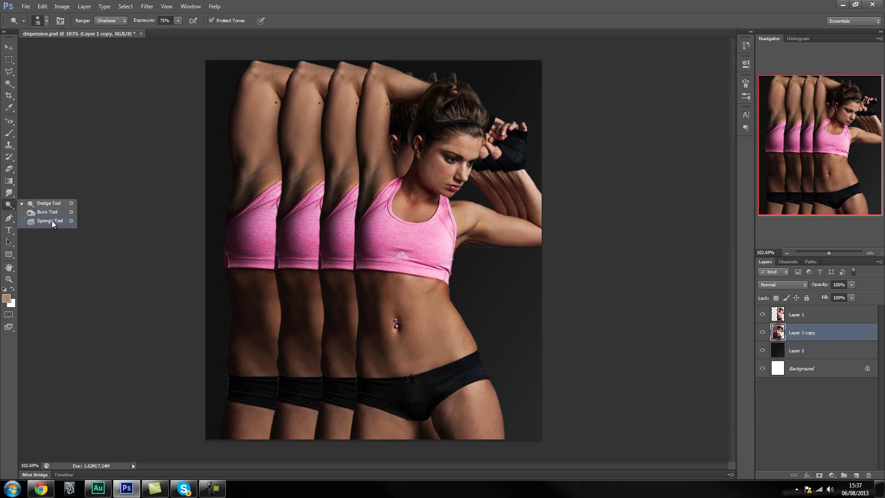
pyautogui.rightClick(297, 318)
pyautogui.click(344, 293)
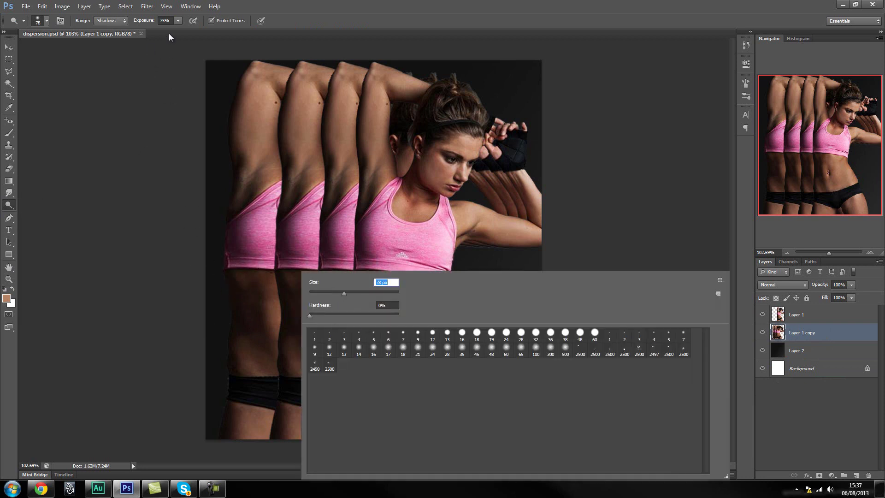
pyautogui.click(158, 21)
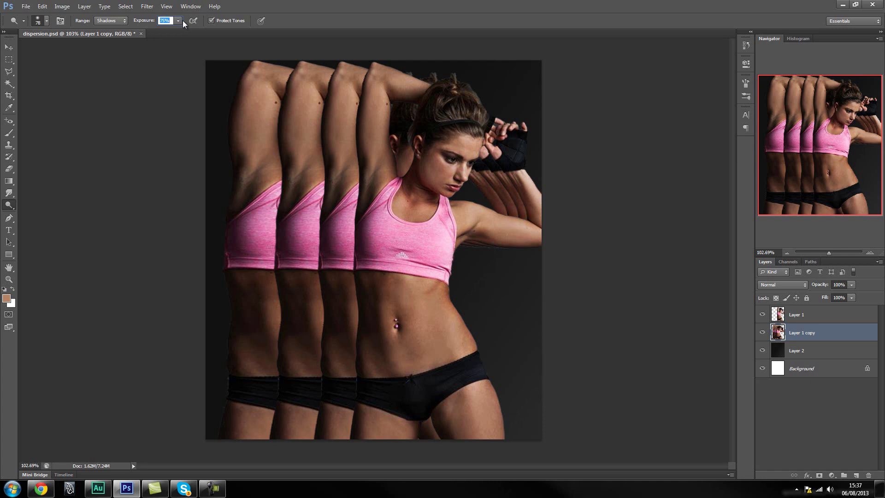
pyautogui.moveTo(246, 276)
pyautogui.mouseDown()
pyautogui.moveTo(239, 402)
pyautogui.moveTo(291, 386)
pyautogui.moveTo(340, 392)
pyautogui.moveTo(276, 390)
pyautogui.moveTo(304, 243)
pyautogui.moveTo(286, 285)
pyautogui.moveTo(277, 380)
pyautogui.moveTo(285, 281)
pyautogui.moveTo(278, 388)
pyautogui.moveTo(278, 336)
pyautogui.moveTo(285, 411)
pyautogui.moveTo(311, 399)
pyautogui.moveTo(295, 349)
pyautogui.moveTo(285, 237)
pyautogui.moveTo(303, 156)
pyautogui.moveTo(260, 229)
pyautogui.moveTo(240, 171)
pyautogui.moveTo(249, 168)
pyautogui.moveTo(231, 229)
pyautogui.moveTo(235, 119)
pyautogui.moveTo(241, 198)
pyautogui.moveTo(243, 83)
pyautogui.mouseUp()
pyautogui.moveTo(315, 320); pyautogui.dragTo(314, 403)
pyautogui.moveTo(338, 270)
pyautogui.mouseDown()
pyautogui.moveTo(331, 378)
pyautogui.moveTo(327, 364)
pyautogui.moveTo(324, 380)
pyautogui.moveTo(325, 210)
pyautogui.moveTo(339, 196)
pyautogui.moveTo(340, 154)
pyautogui.moveTo(328, 147)
pyautogui.moveTo(337, 169)
pyautogui.moveTo(325, 165)
pyautogui.moveTo(325, 221)
pyautogui.moveTo(303, 234)
pyautogui.moveTo(276, 144)
pyautogui.moveTo(286, 194)
pyautogui.moveTo(287, 174)
pyautogui.moveTo(266, 346)
pyautogui.moveTo(271, 301)
pyautogui.moveTo(232, 326)
pyautogui.moveTo(249, 275)
pyautogui.moveTo(233, 330)
pyautogui.moveTo(229, 271)
pyautogui.moveTo(239, 412)
pyautogui.moveTo(245, 393)
pyautogui.moveTo(335, 396)
pyautogui.mouseUp()
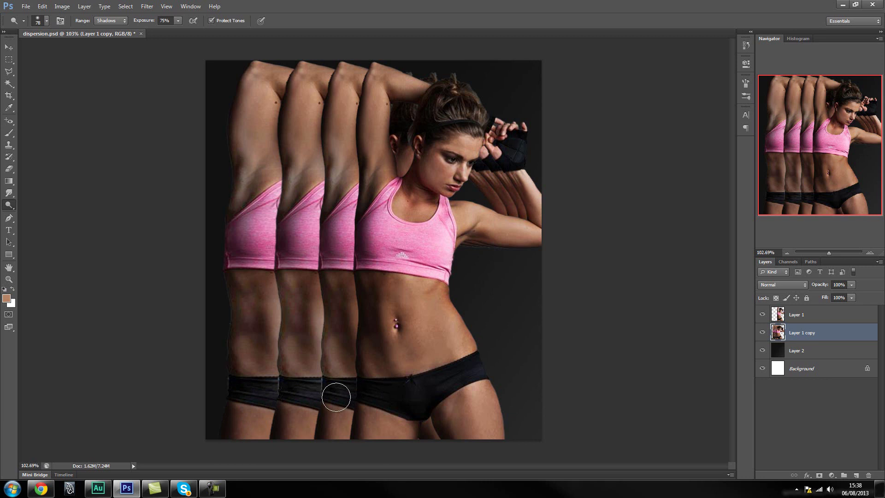
# Add a layer mask to Layer 1 copy and fill it with black to hide the stretched copies.
pyautogui.click(801, 319)
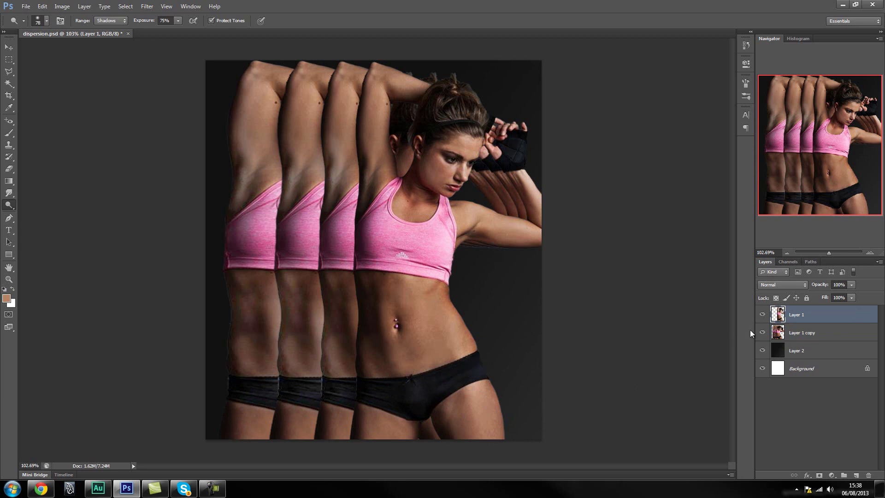
pyautogui.click(807, 333)
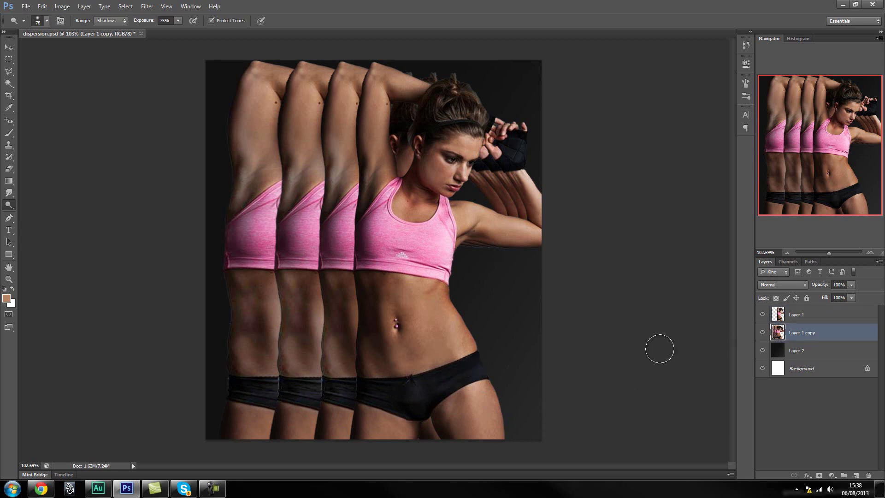
pyautogui.click(819, 475)
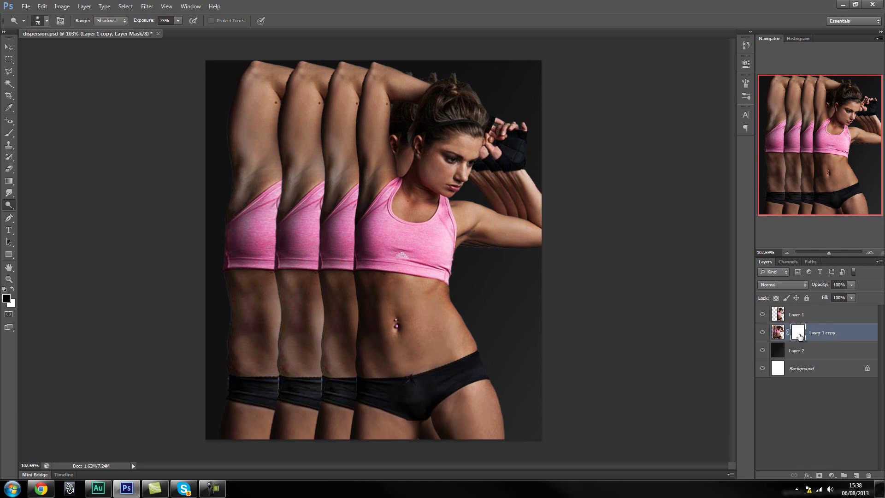
pyautogui.click(8, 181)
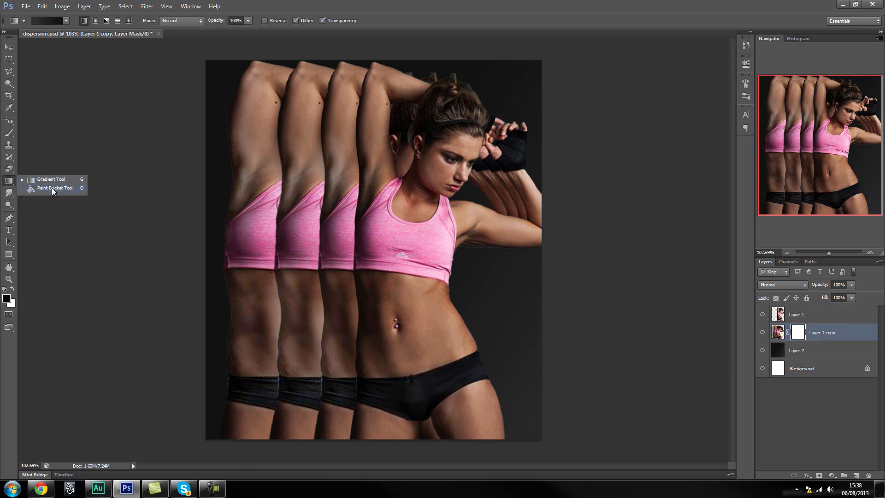
pyautogui.click(53, 189)
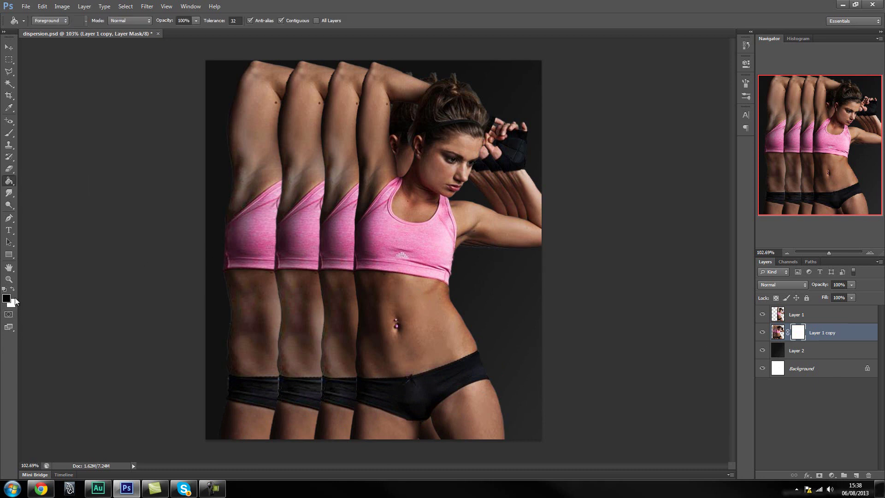
pyautogui.click(301, 288)
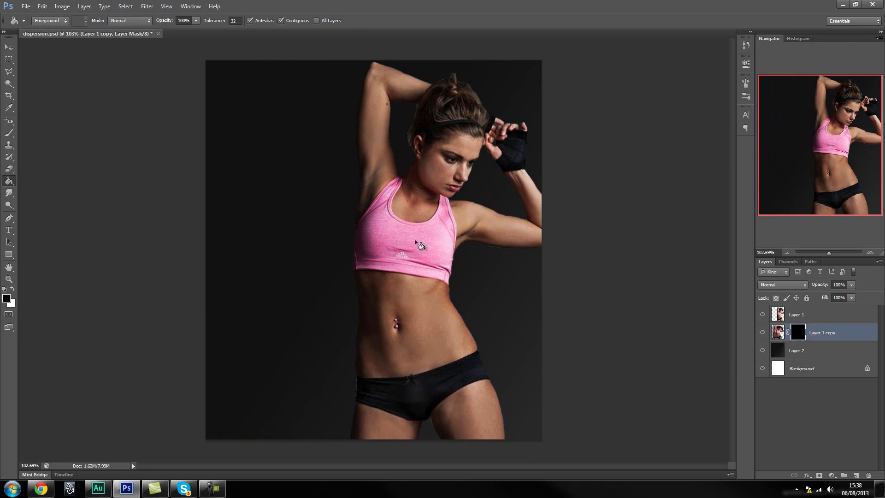
# Choose a 2500 px splatter brush preset, reduce it to 463 px and paint white splatters on Layer 1 copy's mask beside the body.
pyautogui.scroll(-1, 331, 258)
pyautogui.press('b')
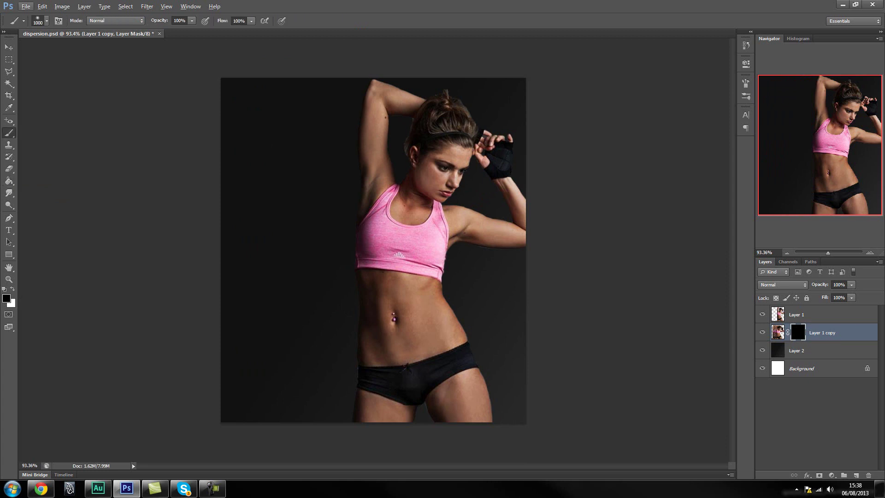
pyautogui.rightClick(390, 255)
pyautogui.click(670, 337)
pyautogui.click(681, 336)
pyautogui.click(696, 335)
pyautogui.click(711, 335)
pyautogui.click(725, 335)
pyautogui.click(739, 337)
pyautogui.click(756, 337)
pyautogui.click(769, 337)
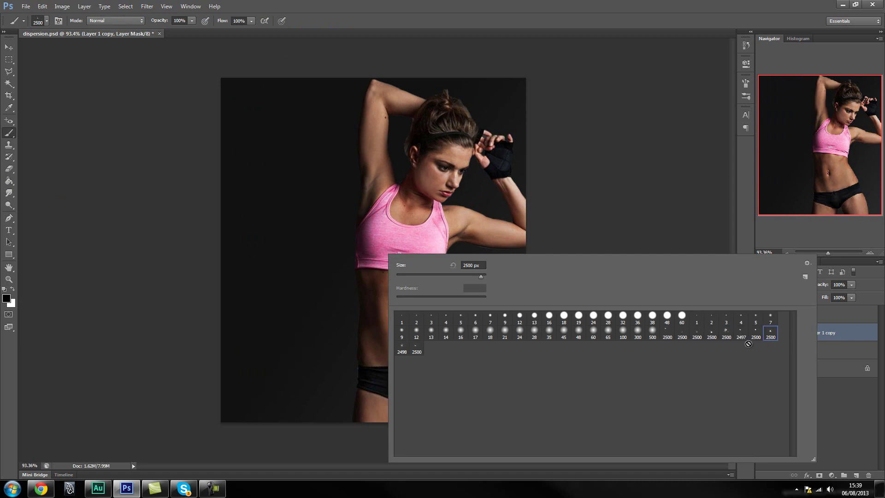
pyautogui.click(667, 333)
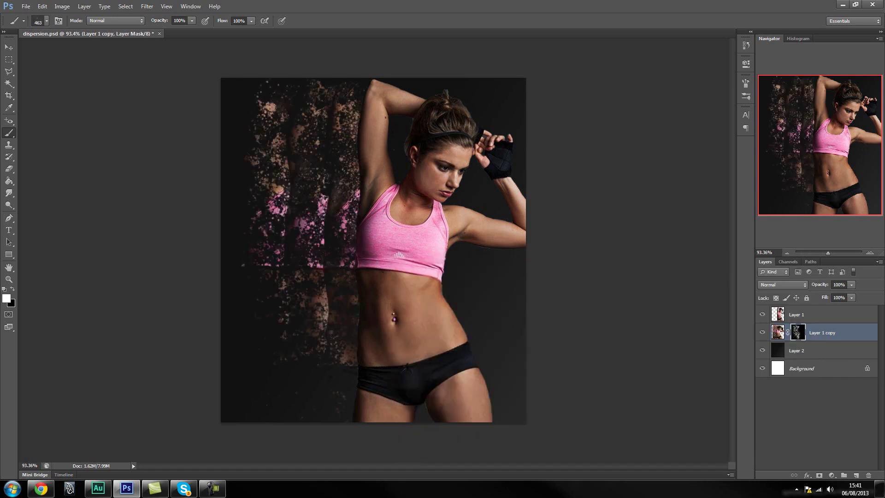
pyautogui.hotkey('alt', 'Tab')
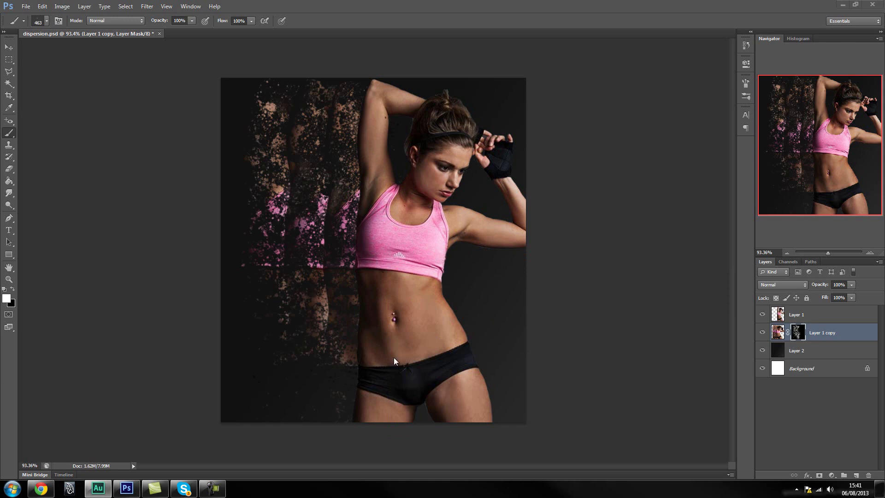
# Add a layer mask to Layer 1 and make black the painting color.
pyautogui.click(791, 318)
pyautogui.click(775, 318)
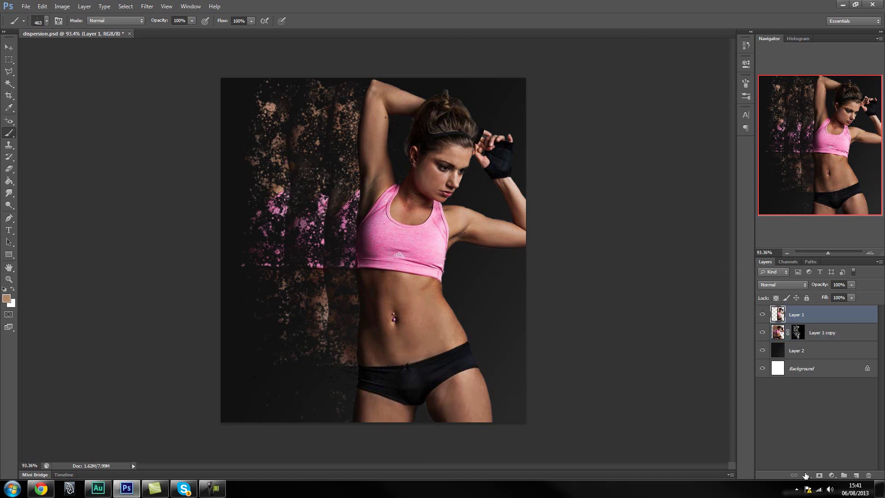
pyautogui.click(820, 476)
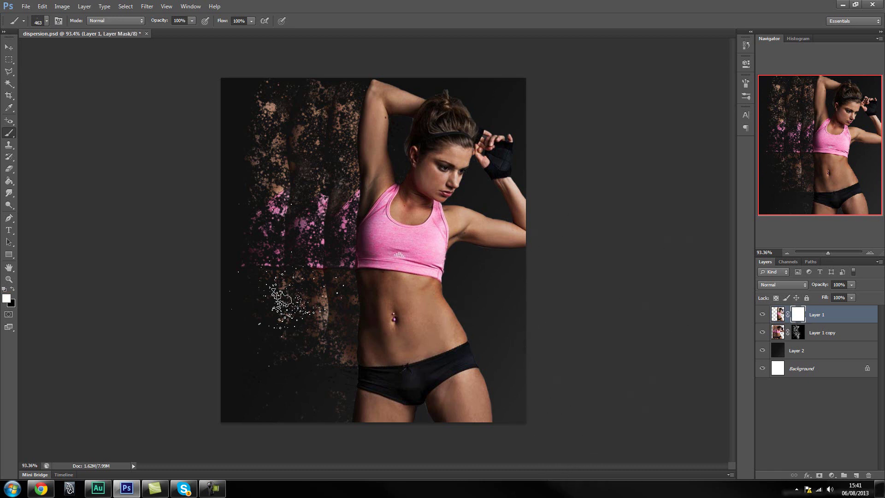
pyautogui.press('x')
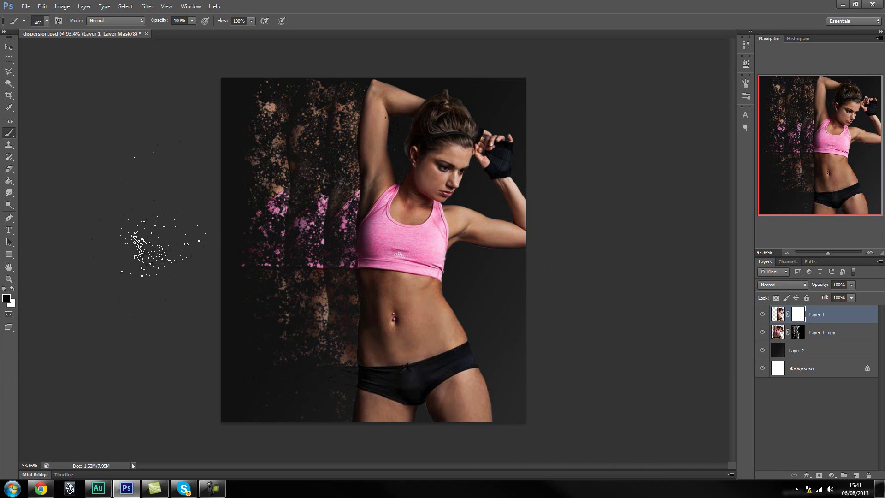
# Paint black splatters on Layer 1's mask along the outer edge of the raised arm and top using a 494 px splatter brush.
pyautogui.scroll(1, 364, 187)
pyautogui.scroll(1, 345, 135)
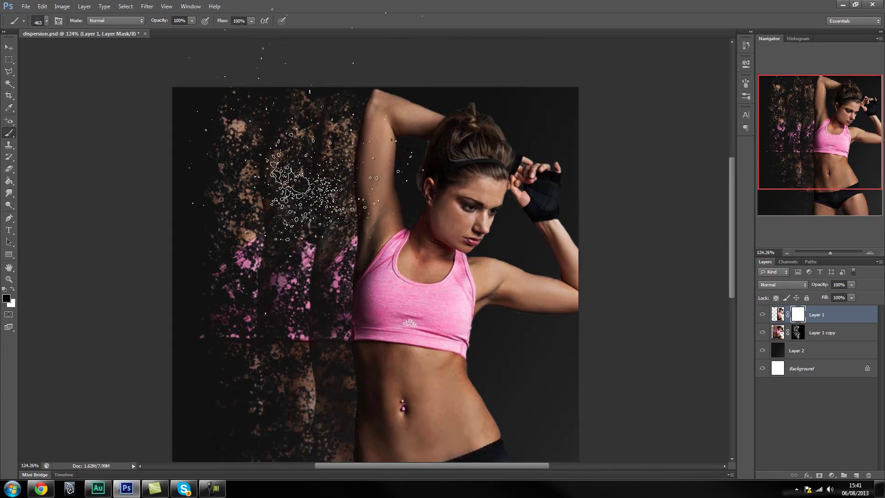
pyautogui.scroll(2, 345, 135)
pyautogui.rightClick(440, 204)
pyautogui.click(706, 232)
pyautogui.click(473, 170)
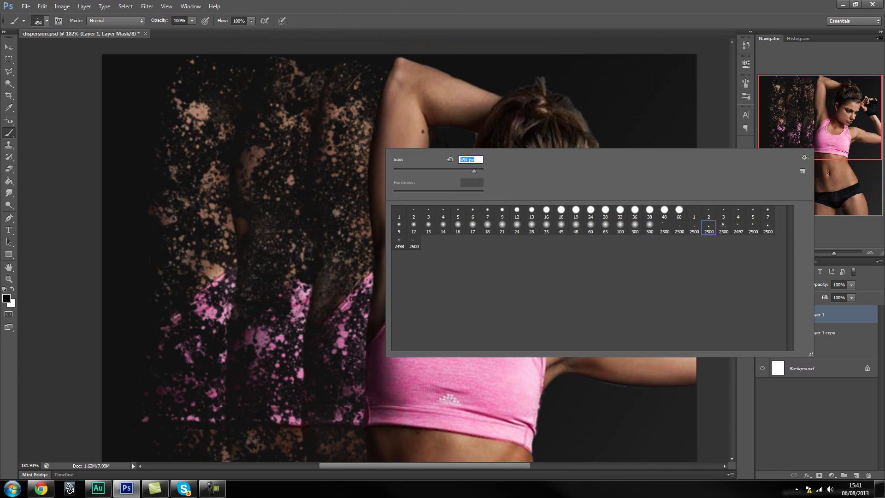
pyautogui.press('Return')
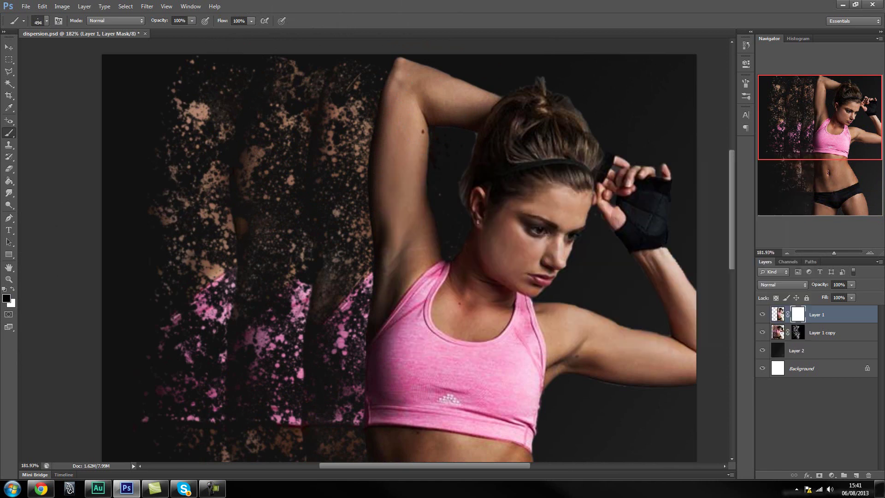
pyautogui.click(330, 159)
pyautogui.scroll(-5, 399, 248)
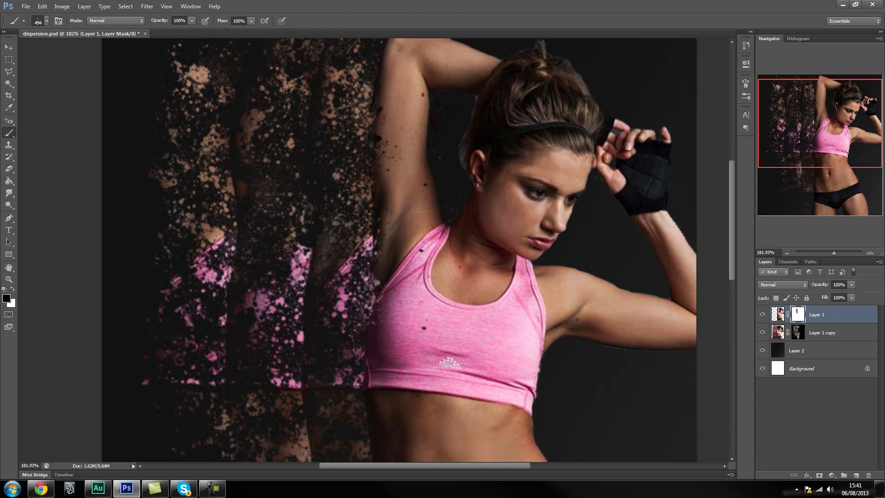
# Switch to another splatter brush at 401 px and erode the outer edge of the pink top and upper waist on Layer 1's mask.
pyautogui.scroll(-2, 413, 220)
pyautogui.rightClick(413, 220)
pyautogui.click(714, 286)
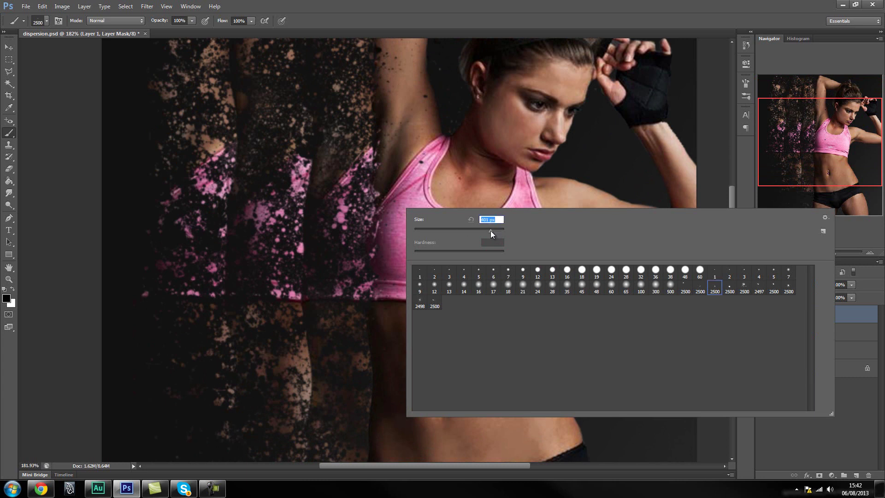
pyautogui.press('Return')
pyautogui.scroll(-2, 399, 249)
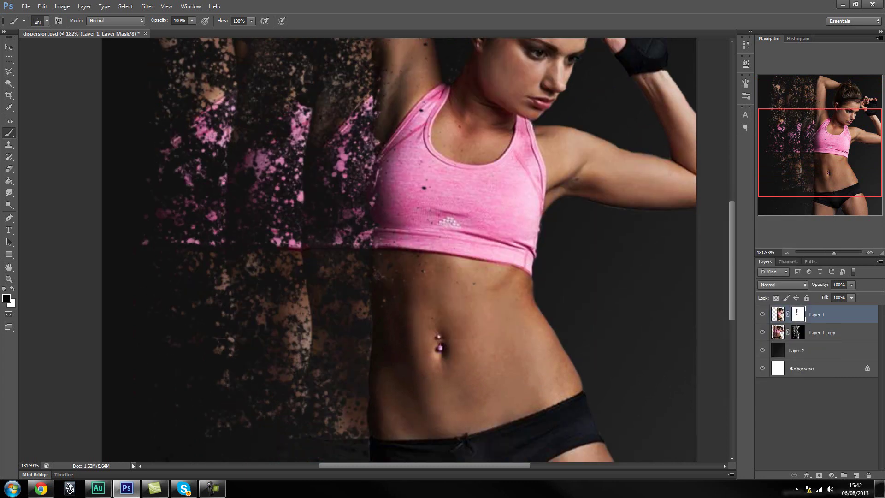
# Paint on Layer 1's mask along the waist and hip edge using a different splatter brush at 329 px.
pyautogui.scroll(-2, 399, 249)
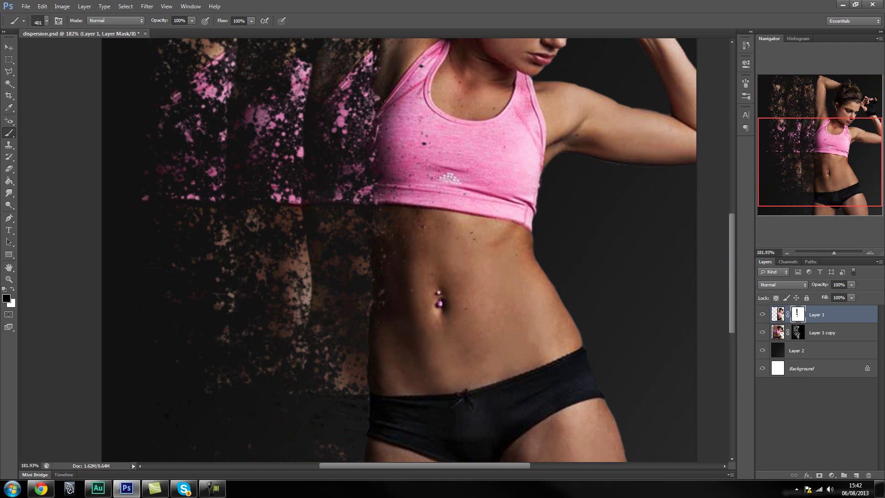
pyautogui.rightClick(433, 272)
pyautogui.click(461, 368)
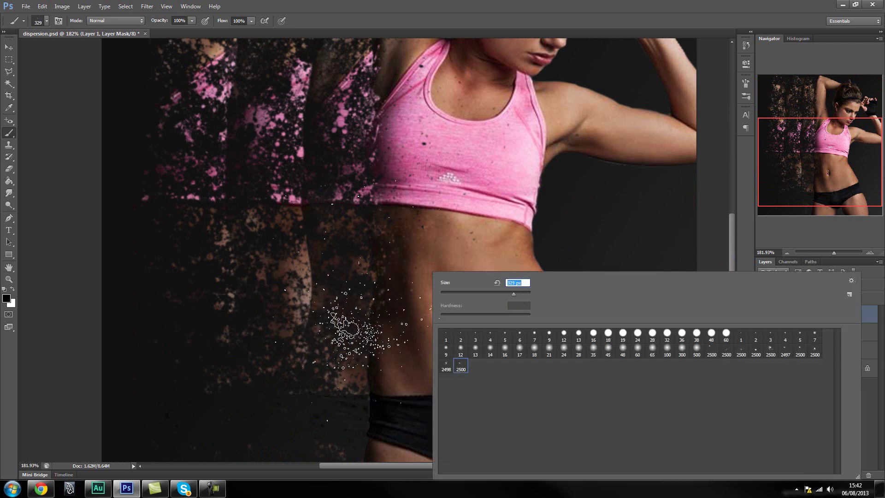
pyautogui.click(363, 308)
pyautogui.scroll(-2, 366, 330)
pyautogui.scroll(-2, 369, 364)
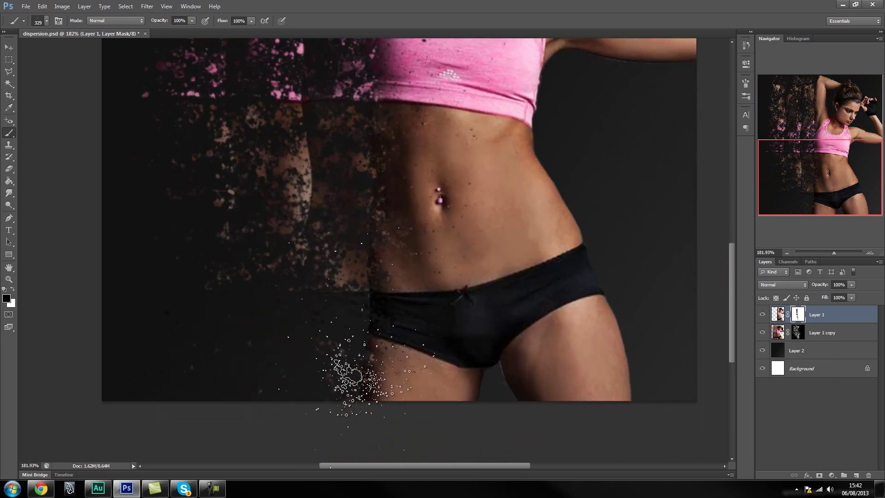
# Paint more black splatters on Layer 1's mask over the thigh, lower abdomen and pink top using the splatter brush at 453 px.
pyautogui.rightClick(437, 212)
pyautogui.click(464, 308)
pyautogui.click(389, 231)
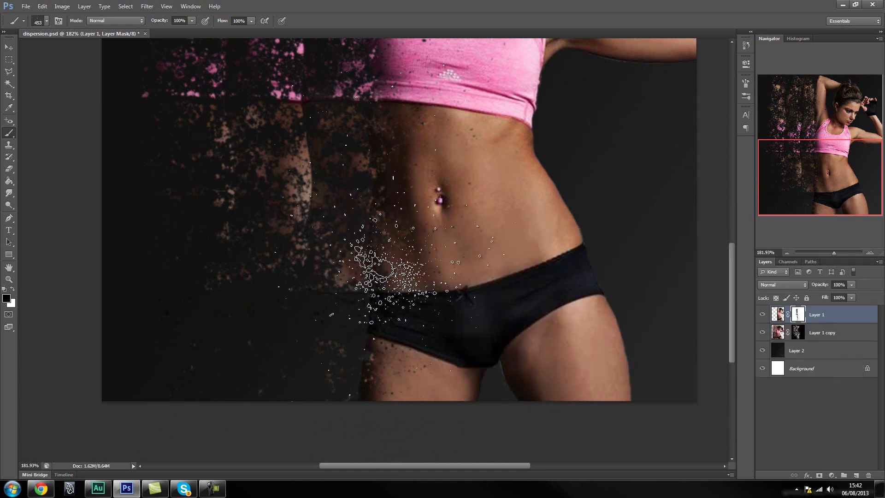
pyautogui.scroll(2, 380, 184)
pyautogui.scroll(1, 378, 207)
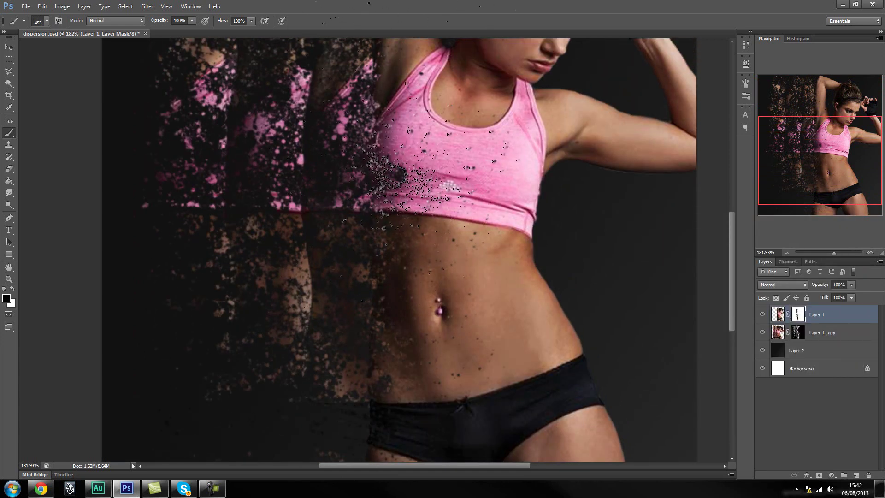
pyautogui.scroll(4, 366, 188)
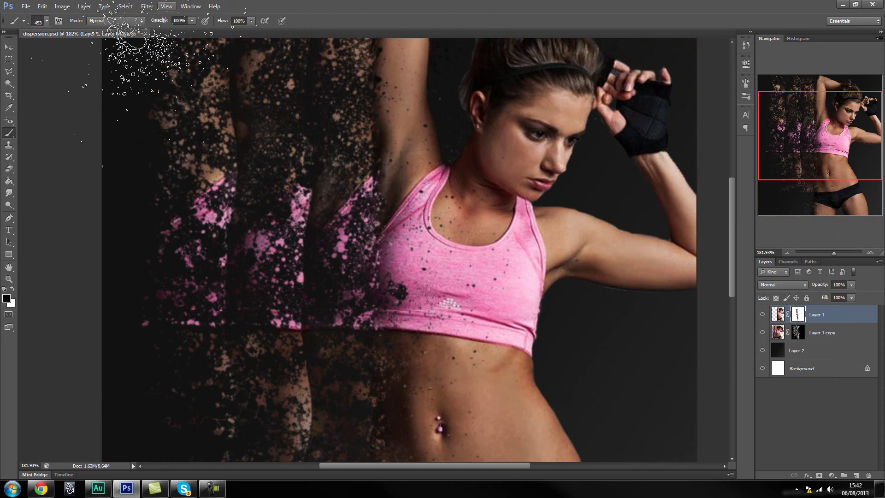
# Switch to another splatter brush at 411 px and paint larger black spots on Layer 1's mask over the raised arm.
pyautogui.scroll(4, 286, 138)
pyautogui.rightClick(368, 131)
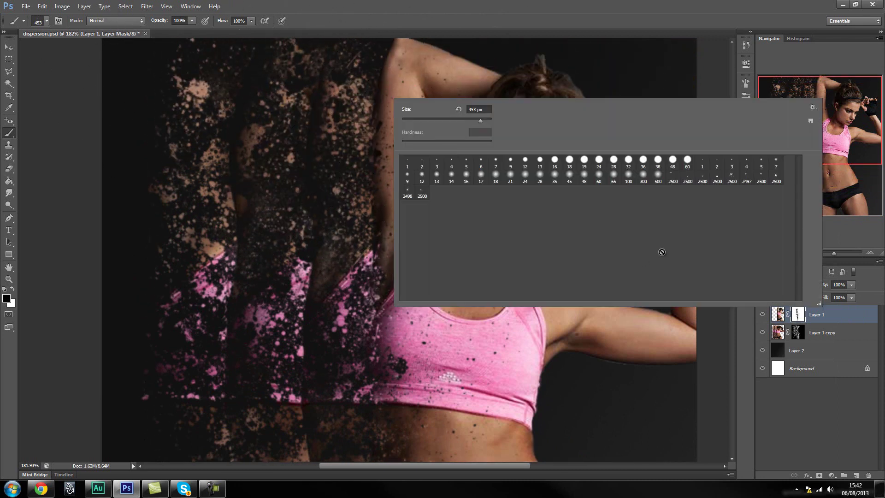
pyautogui.click(683, 179)
pyautogui.moveTo(491, 119); pyautogui.dragTo(478, 117)
pyautogui.press('Return')
pyautogui.scroll(3, 380, 62)
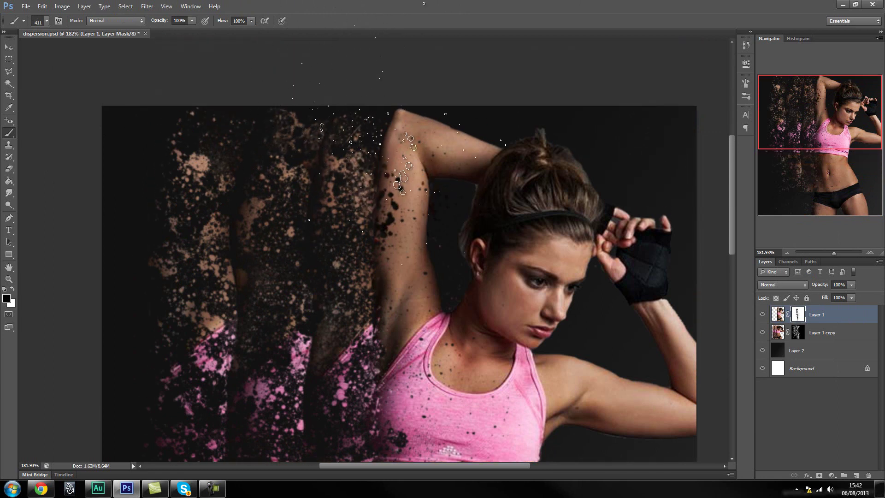
# Break up the outer edges of the raised arm and pink top on Layer 1's mask using a 494 px splatter brush.
pyautogui.rightClick(385, 105)
pyautogui.rightClick(417, 231)
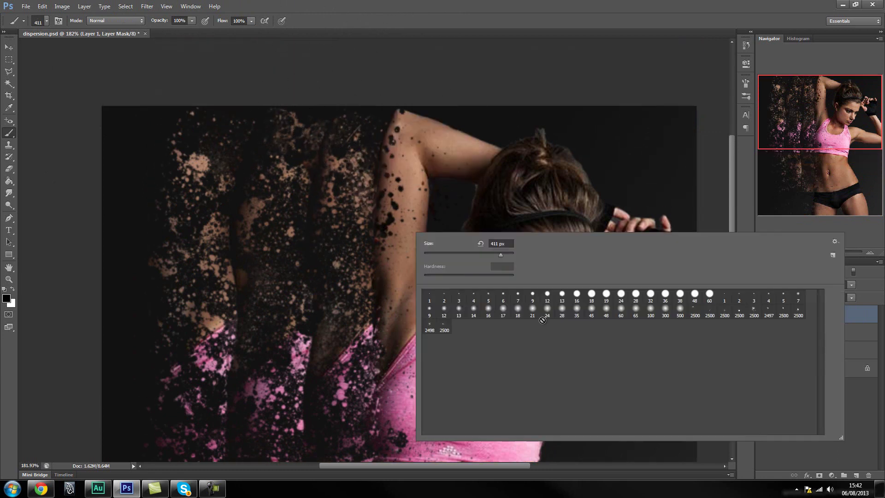
pyautogui.click(724, 313)
pyautogui.press('Return')
pyautogui.hotkey('ctrl', '0')
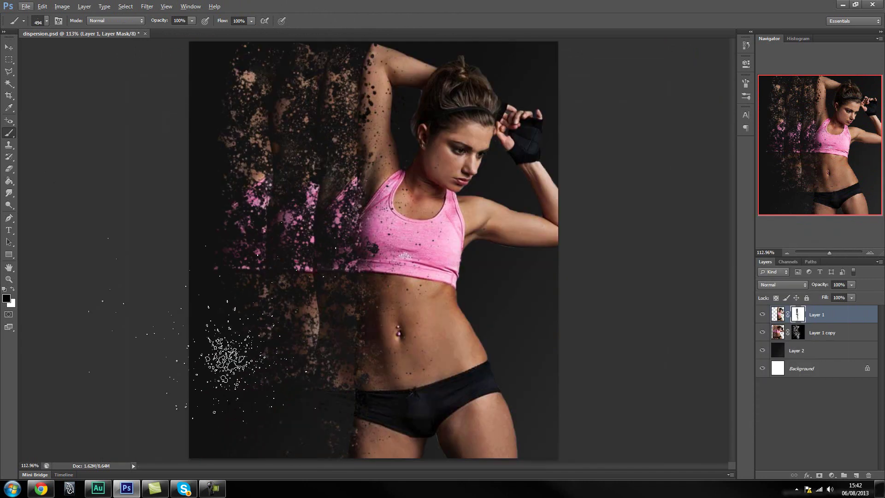
pyautogui.click(348, 198)
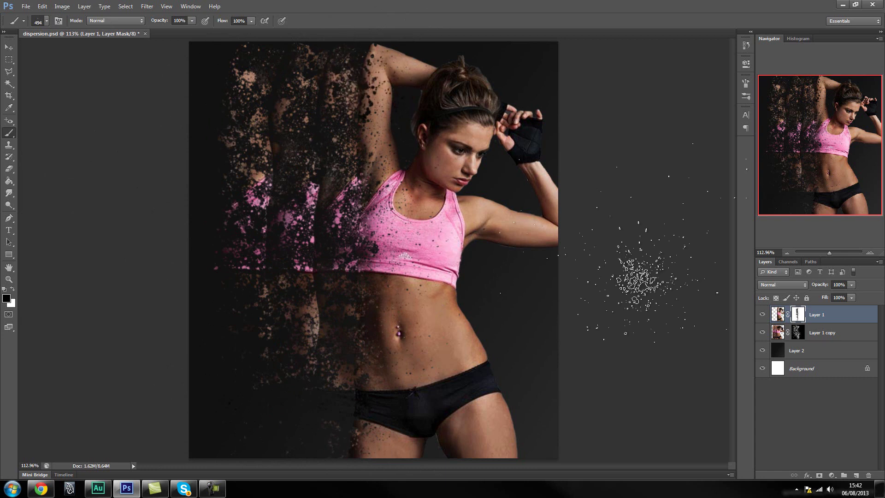
# Switch to another splatter brush at 504 px and add black splatters on Layer 1's mask over the thigh and abdomen, undoing the stray face spots.
pyautogui.rightClick(415, 198)
pyautogui.click(743, 237)
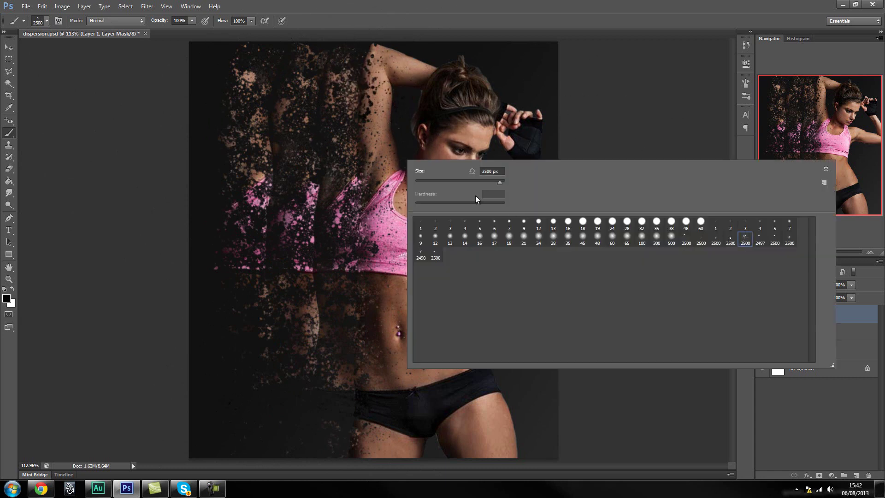
pyautogui.moveTo(499, 181); pyautogui.dragTo(495, 183)
pyautogui.click(357, 115)
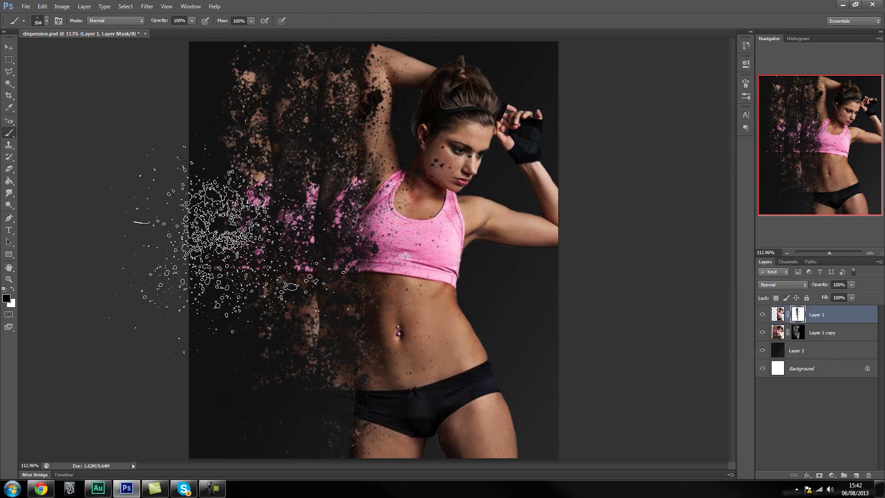
pyautogui.hotkey('ctrl', 'z')
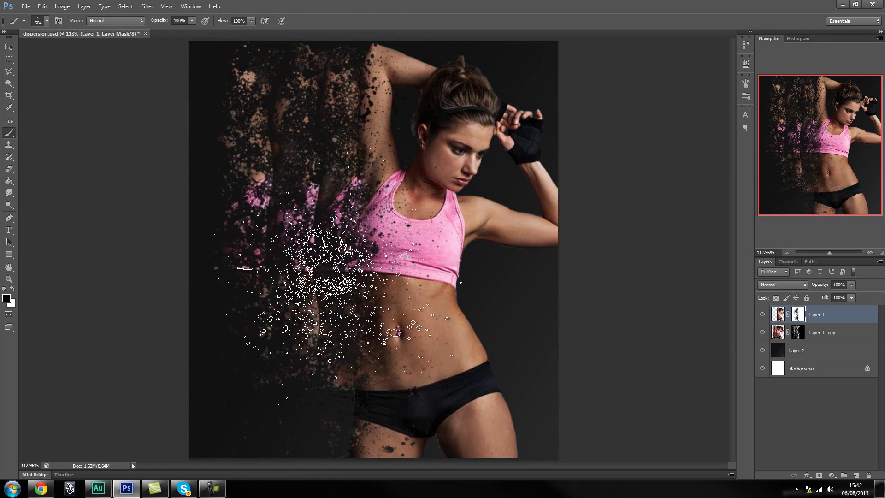
pyautogui.scroll(-2, 212, 295)
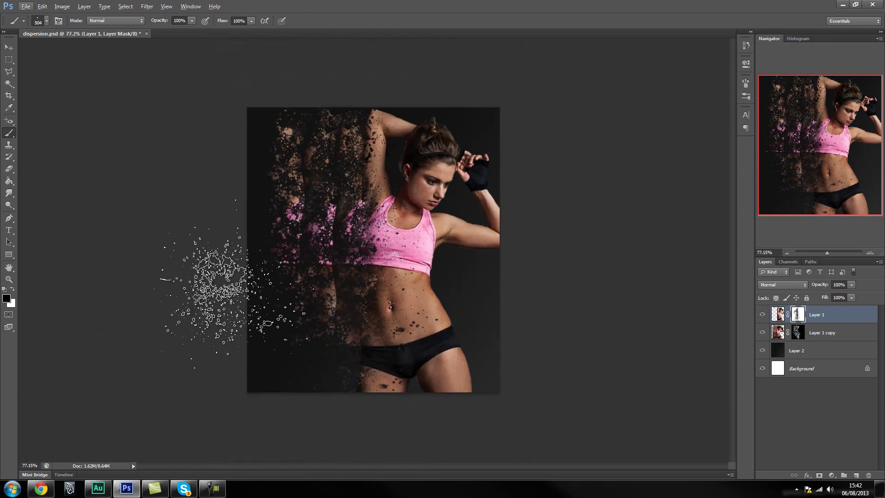
pyautogui.scroll(2, 341, 253)
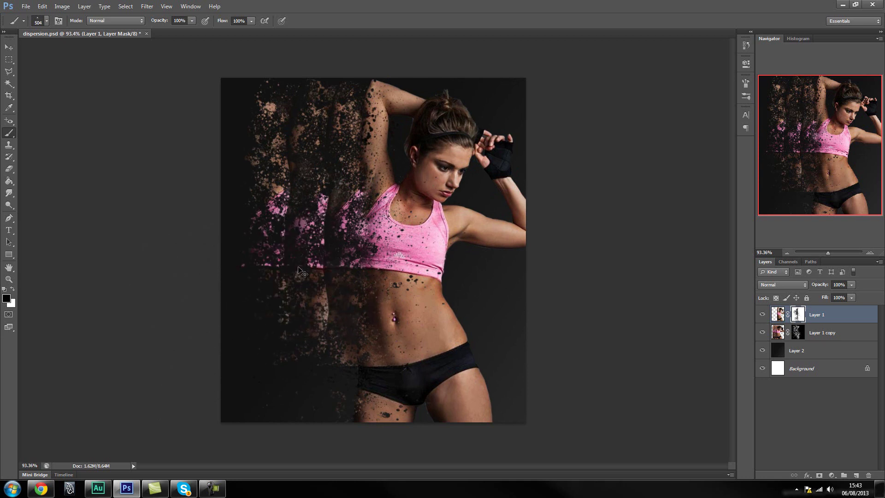
# Reduce the splatter brush to 401 px and paint more black spots on Layer 1's mask along the body's dispersing edge.
pyautogui.rightClick(366, 286)
pyautogui.click(445, 291)
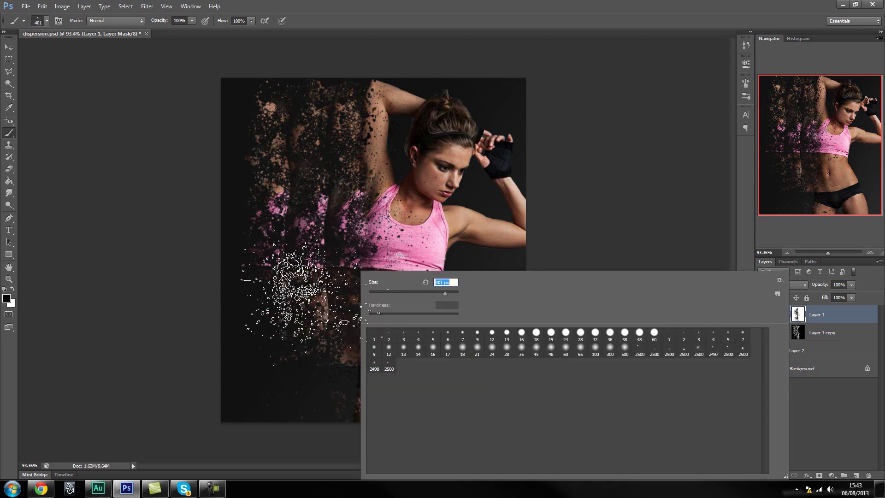
pyautogui.click(338, 295)
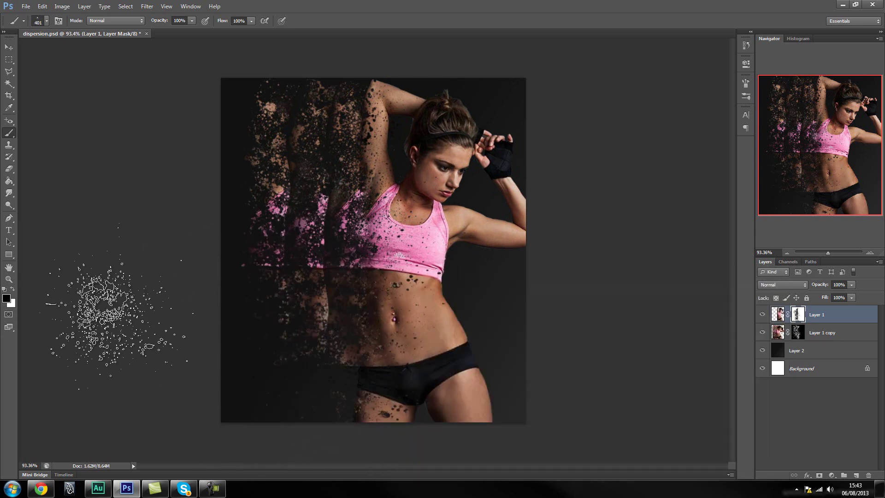
# Sample a skin tone from the raised arm and add a new empty layer between Layer 1 copy and Layer 2.
pyautogui.press('alt')
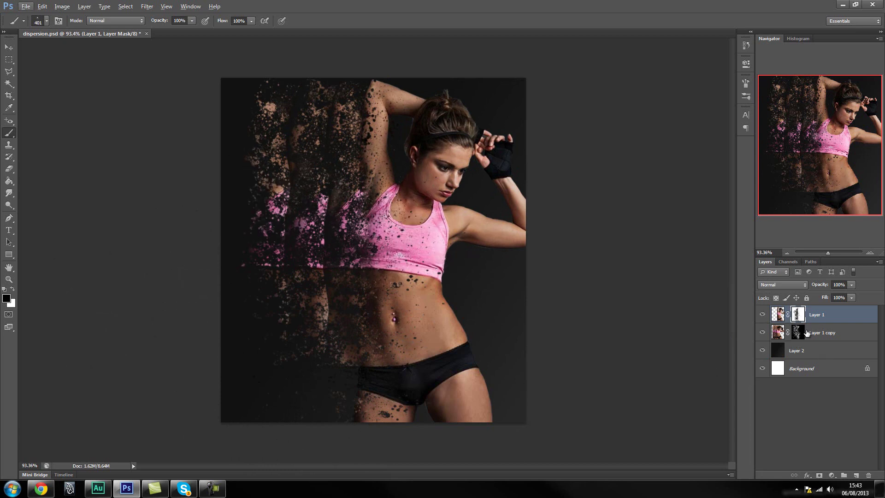
pyautogui.click(811, 332)
pyautogui.scroll(-1, 387, 182)
pyautogui.keyDown('alt'); pyautogui.click(387, 182); pyautogui.keyUp('alt')
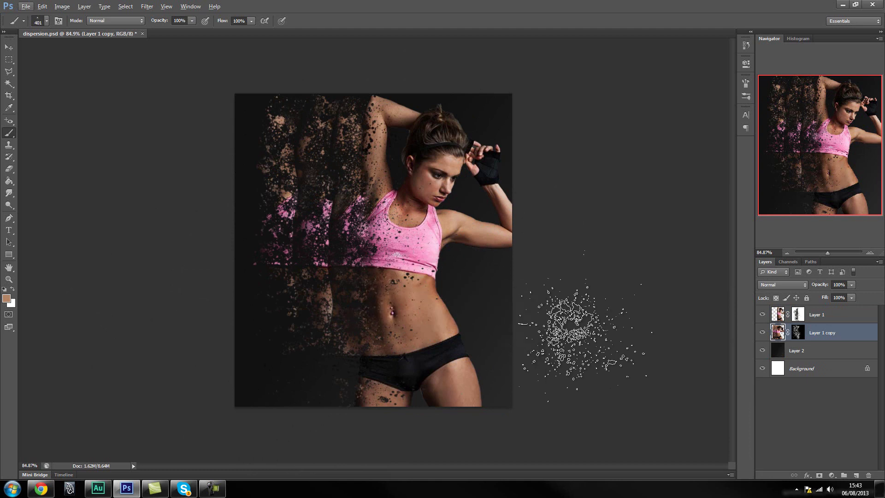
pyautogui.click(829, 316)
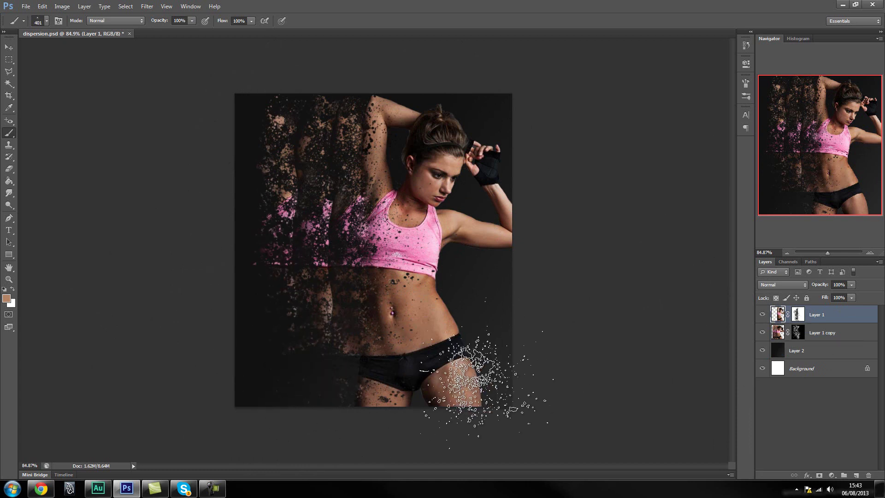
pyautogui.click(823, 332)
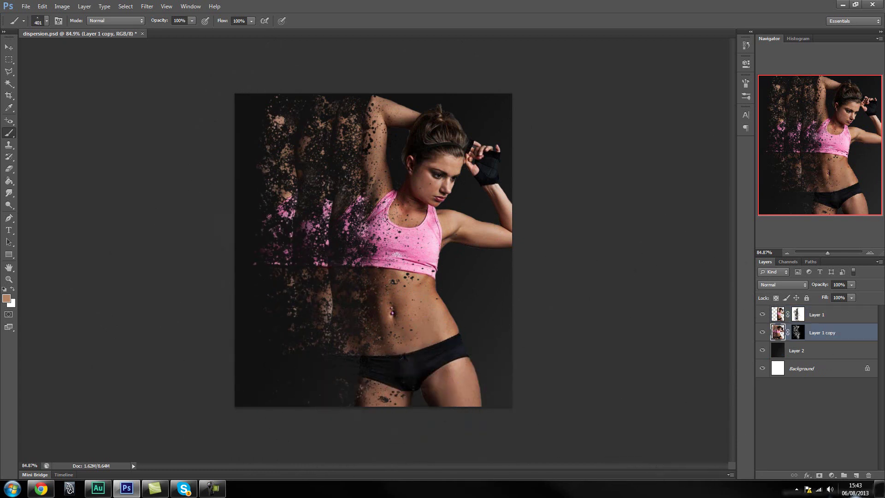
pyautogui.click(857, 476)
pyautogui.moveTo(834, 337); pyautogui.dragTo(830, 359)
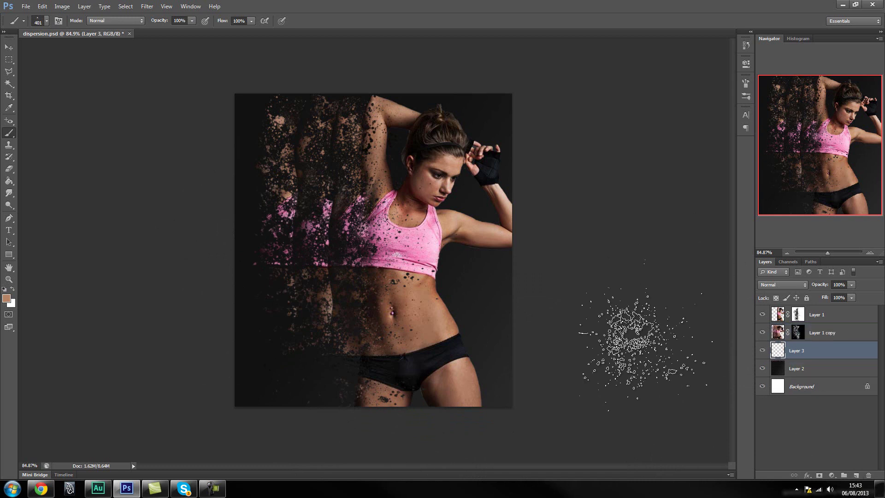
# Choose a different splatter brush and set its size to 1200 px.
pyautogui.rightClick(380, 273)
pyautogui.click(658, 351)
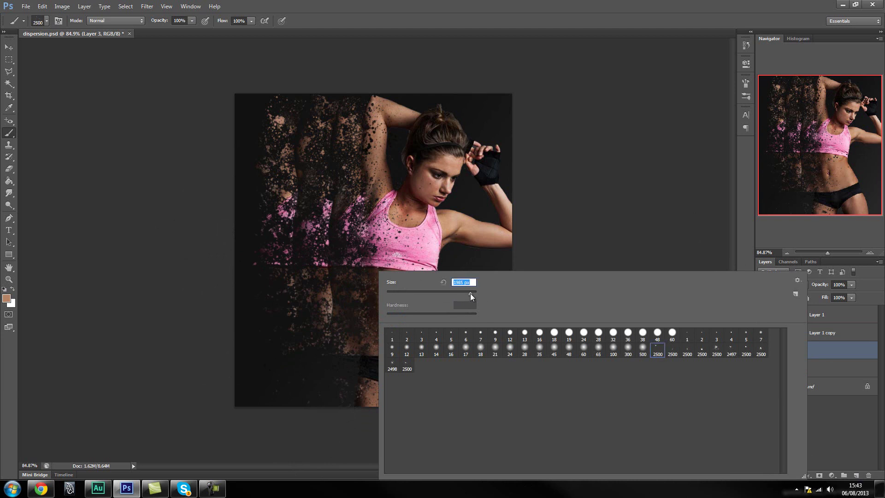
pyautogui.moveTo(468, 293); pyautogui.dragTo(466, 293)
pyautogui.click(472, 293)
pyautogui.write('1200')
pyautogui.press('Return')
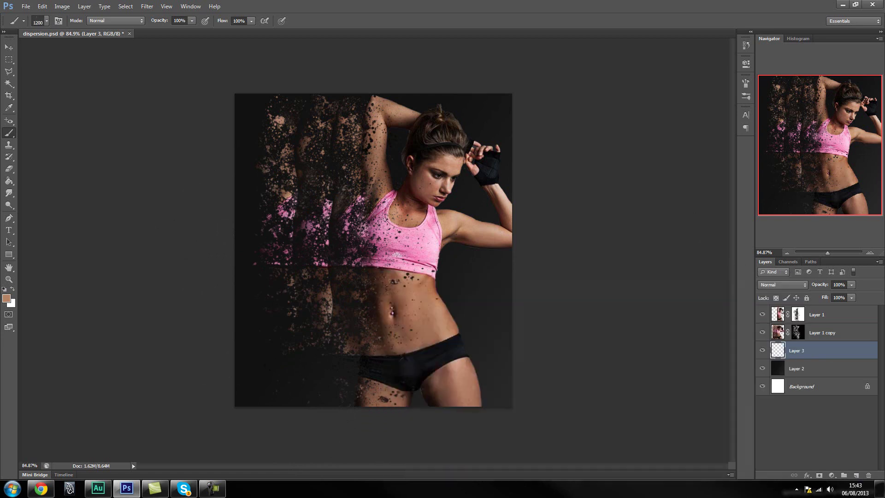
# Try one splatter brush at 504 px and another at 1289 px on Layer 3, undoing the test splatter.
pyautogui.rightClick(435, 341)
pyautogui.click(761, 352)
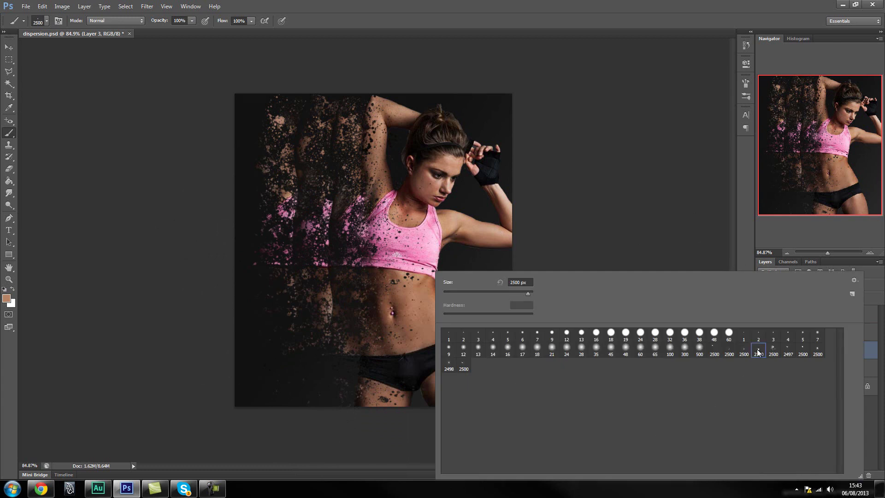
pyautogui.moveTo(528, 292); pyautogui.dragTo(524, 292)
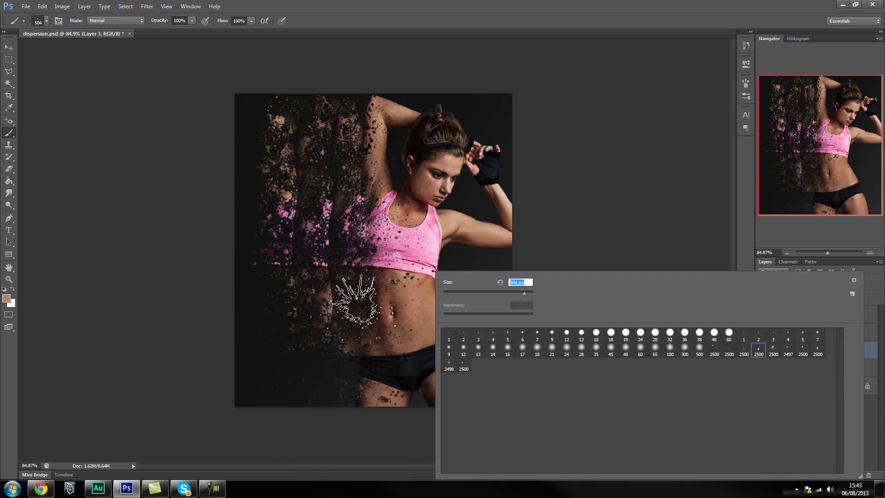
pyautogui.click(773, 352)
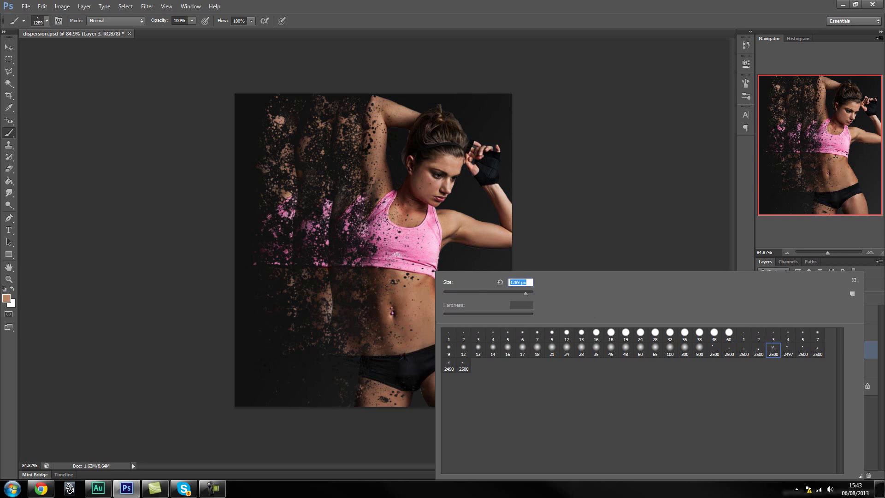
pyautogui.click(401, 258)
pyautogui.hotkey('ctrl', 'z')
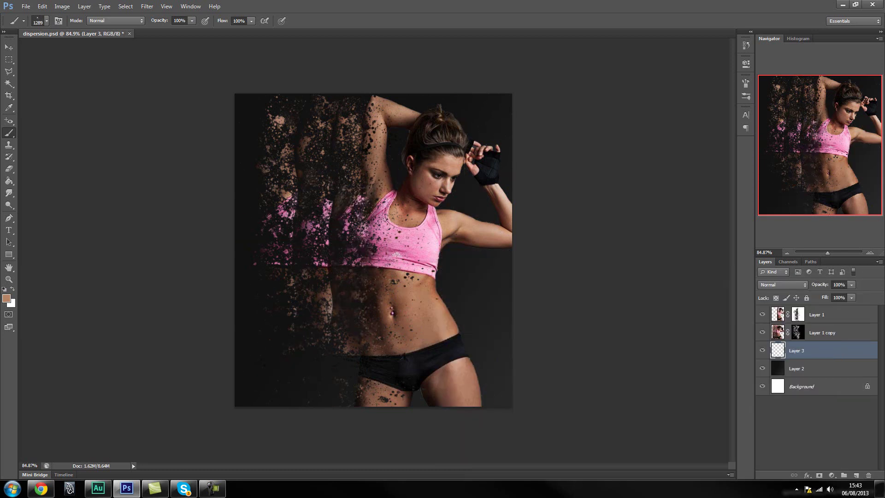
# Sample the pink of the top, try 1289 px pink splatters on Layer 3, and undo them.
pyautogui.keyDown('alt'); pyautogui.click(399, 238); pyautogui.keyUp('alt')
pyautogui.click(410, 239)
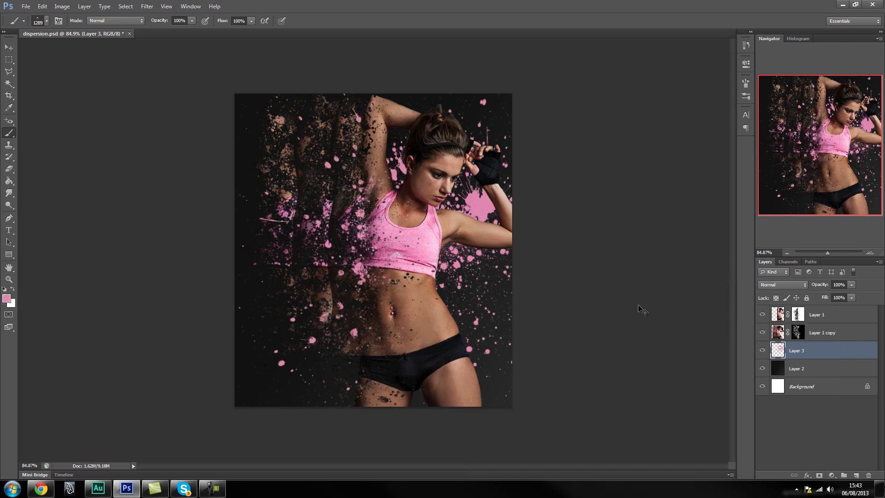
pyautogui.hotkey('ctrl', 'z')
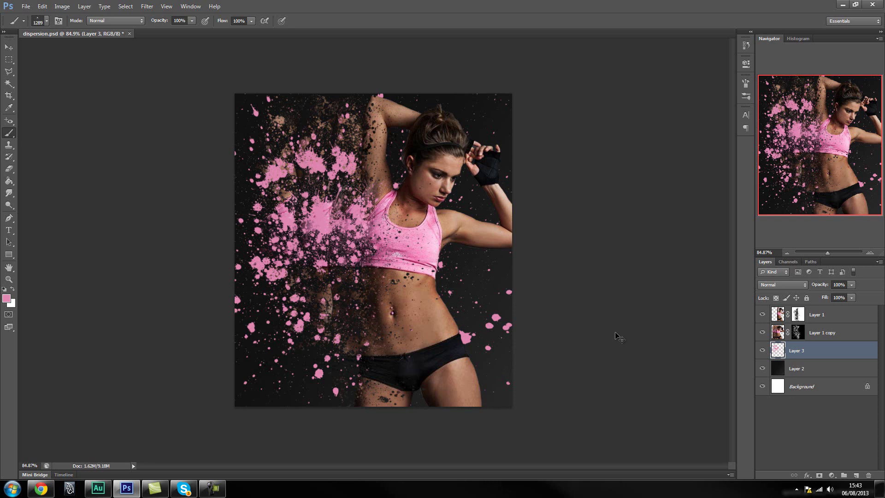
pyautogui.hotkey('ctrl', 'z')
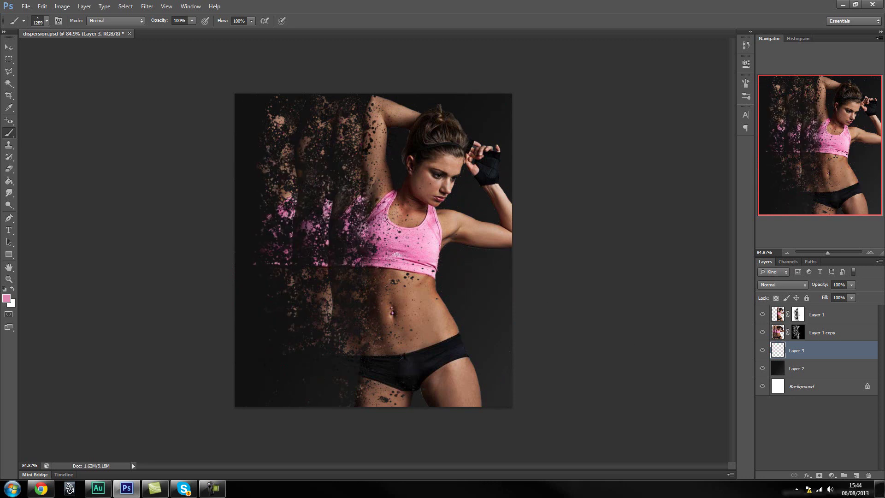
# Switch to another splatter brush and try pink splatters on Layer 3 at 825 px and 3144 px, undoing each one.
pyautogui.rightClick(541, 299)
pyautogui.click(796, 347)
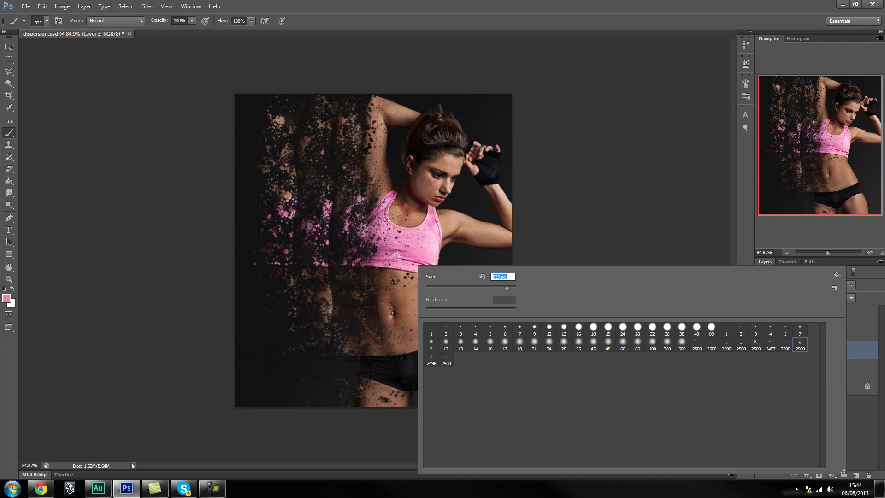
pyautogui.click(352, 256)
pyautogui.hotkey('ctrl', 'z')
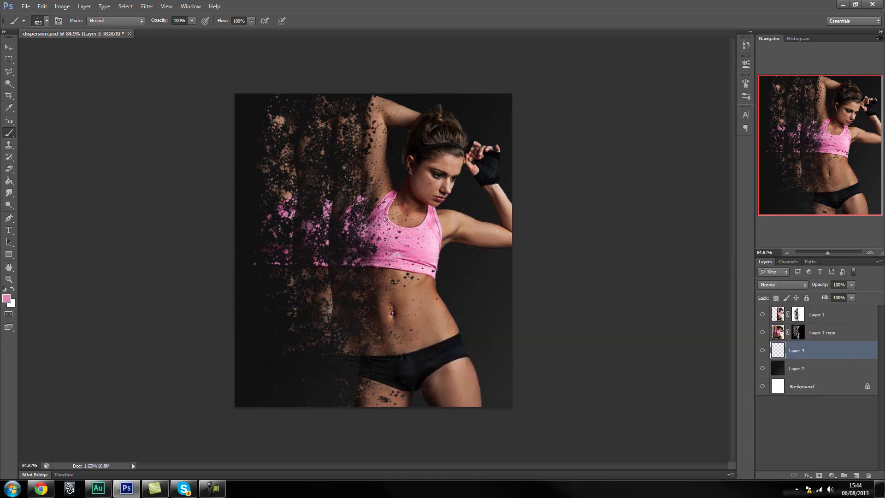
pyautogui.rightClick(466, 257)
pyautogui.click(522, 273)
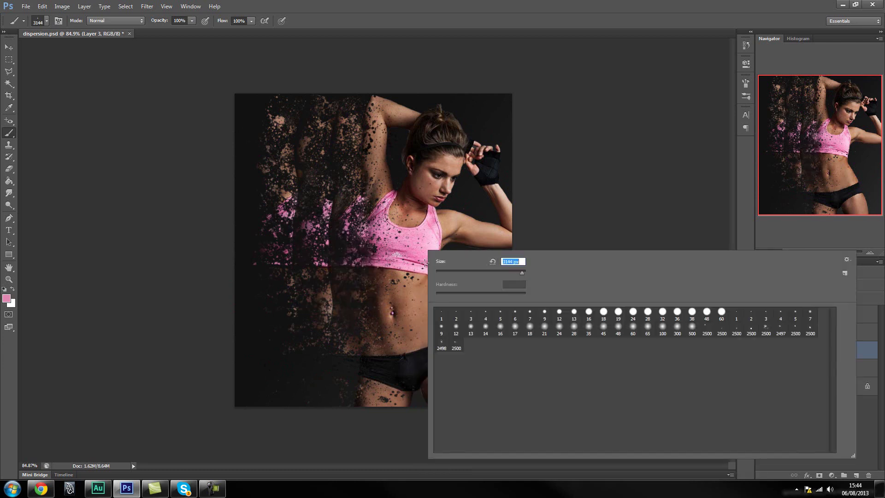
pyautogui.click(387, 267)
pyautogui.hotkey('ctrl', 'z')
pyautogui.click(408, 256)
pyautogui.hotkey('ctrl', 'z')
# Set the splatter brush size to 1500 px and paint pink splatters behind the figure on Layer 3.
pyautogui.rightClick(494, 250)
pyautogui.moveTo(511, 264); pyautogui.dragTo(461, 271)
pyautogui.write('6000')
pyautogui.press('Return')
pyautogui.click(436, 188)
pyautogui.write('1500')
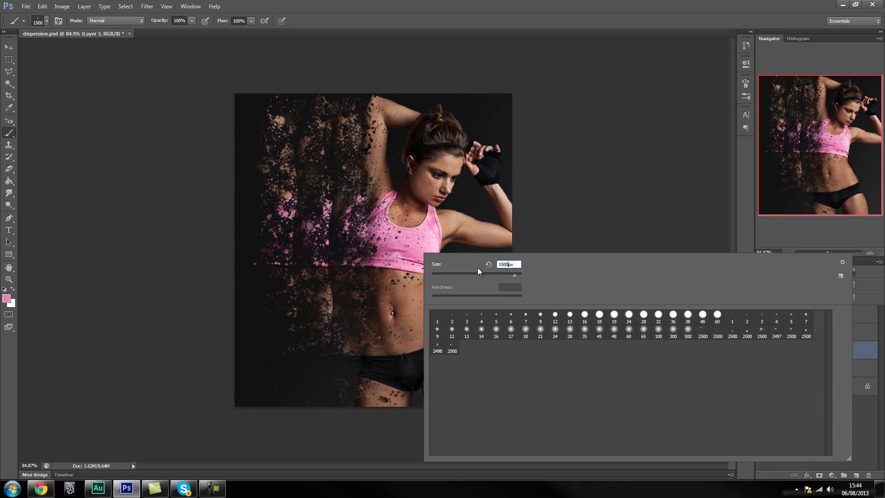
pyautogui.write('0')
pyautogui.press('Return')
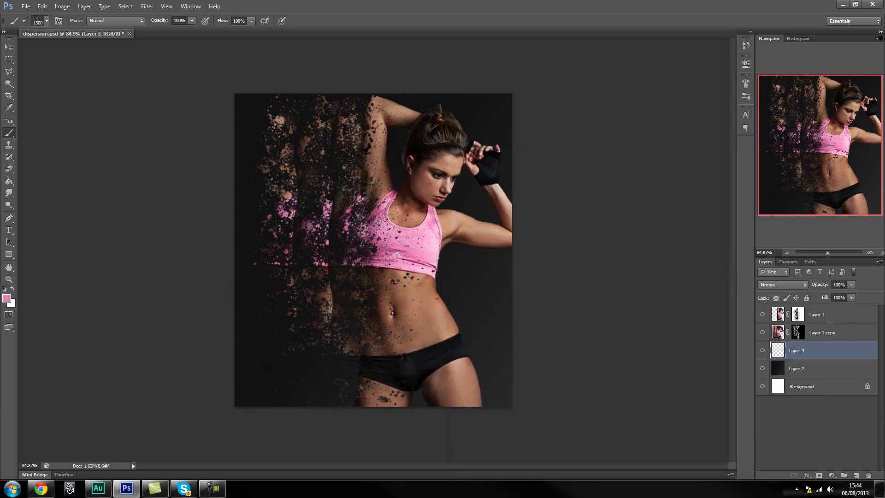
pyautogui.click(415, 276)
pyautogui.hotkey('ctrl', 'z')
pyautogui.click(408, 275)
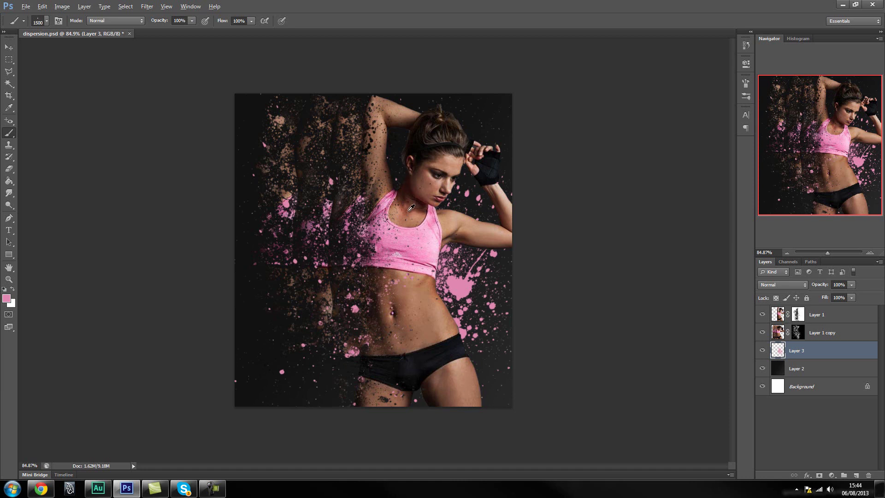
# Undo a dark brown test splatter and paint splatters in a lighter sampled skin tone among the pink ones on Layer 3.
pyautogui.click(414, 233)
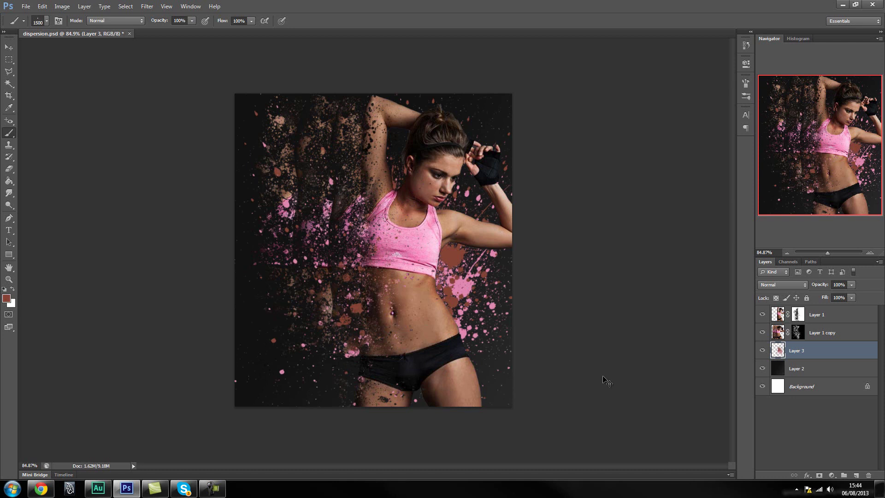
pyautogui.hotkey('ctrl', 'z')
pyautogui.keyDown('alt'); pyautogui.click(428, 309); pyautogui.keyUp('alt')
pyautogui.click(408, 205)
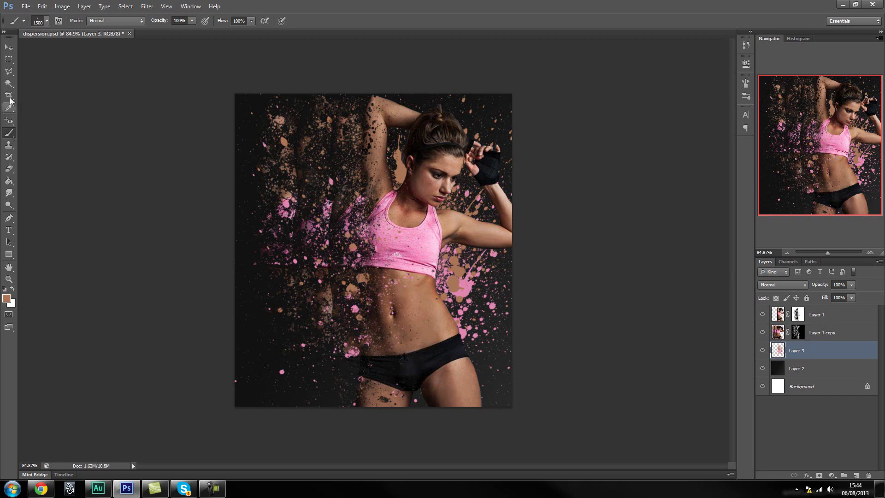
# Try to outline the intact side of the figure and the background beyond it with the Polygonal Lasso.
pyautogui.click(9, 72)
pyautogui.click(366, 91)
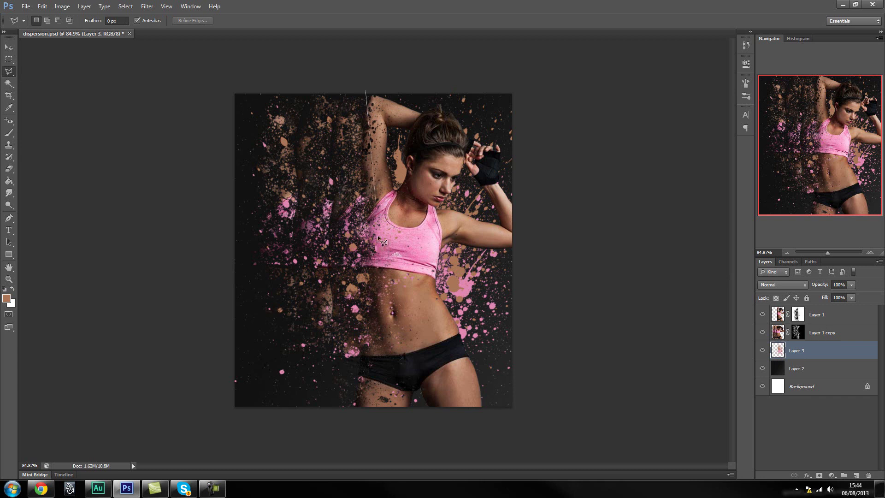
pyautogui.click(353, 421)
pyautogui.click(569, 417)
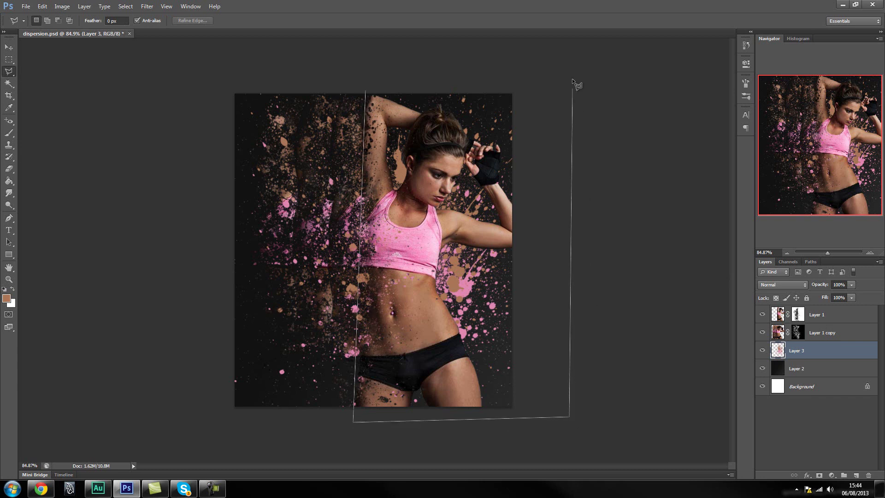
pyautogui.click(564, 59)
pyautogui.doubleClick(366, 91)
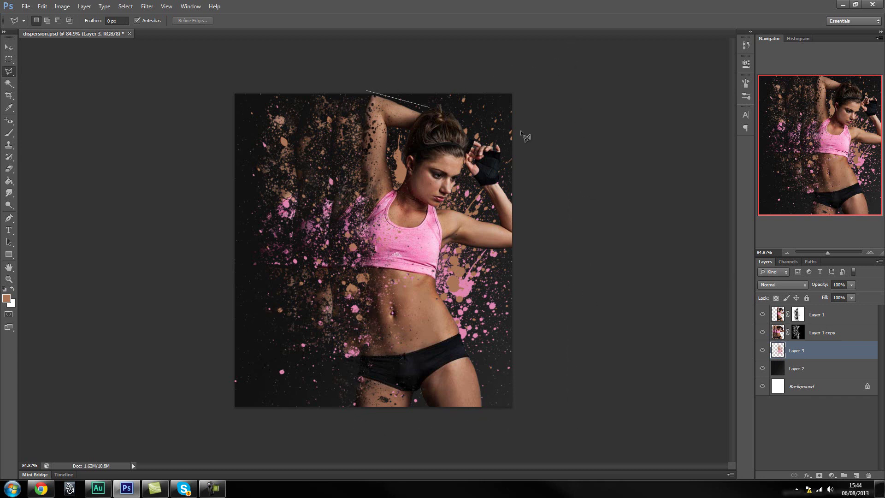
pyautogui.click(349, 419)
pyautogui.click(596, 337)
pyautogui.press('BackSpace')
pyautogui.click(547, 415)
pyautogui.click(558, 69)
pyautogui.click(368, 92)
# Outline the area from the raised arm's dispersing edge past the canvas's intact side, delete Layer 3's splatters inside it, and deselect.
pyautogui.click(367, 92)
pyautogui.click(345, 432)
pyautogui.click(570, 418)
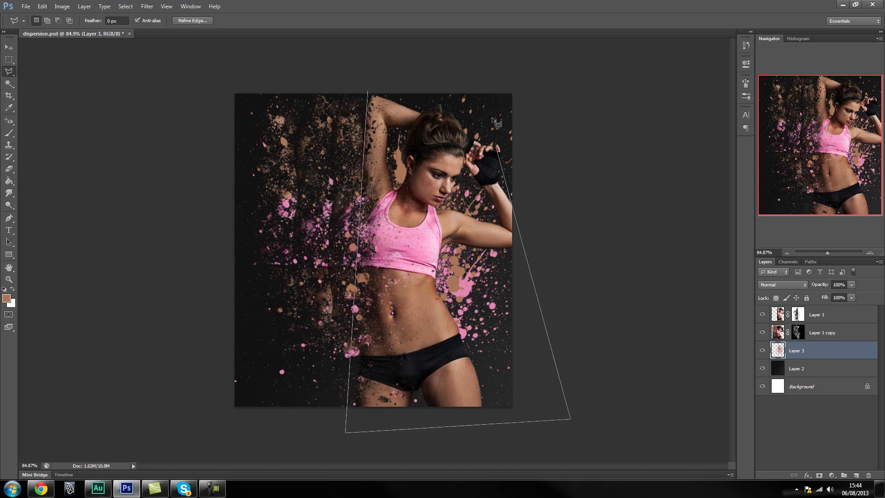
pyautogui.click(533, 72)
pyautogui.click(368, 92)
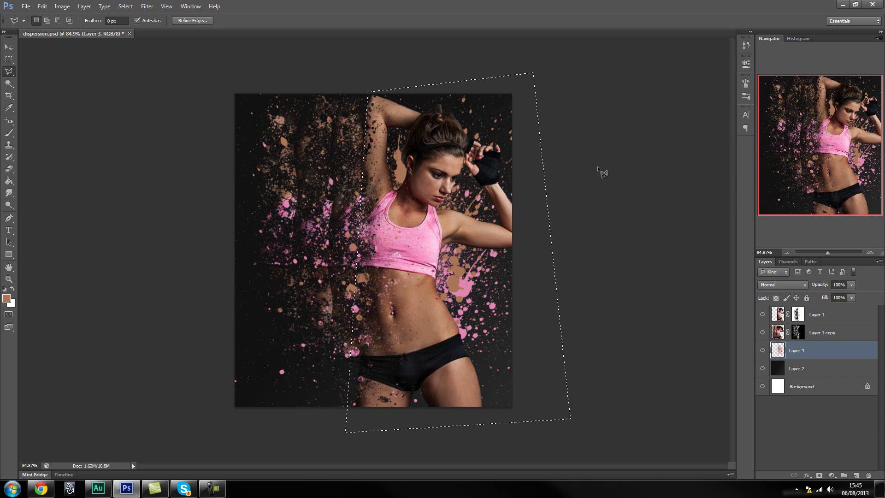
pyautogui.press('Delete')
pyautogui.hotkey('ctrl', 'd')
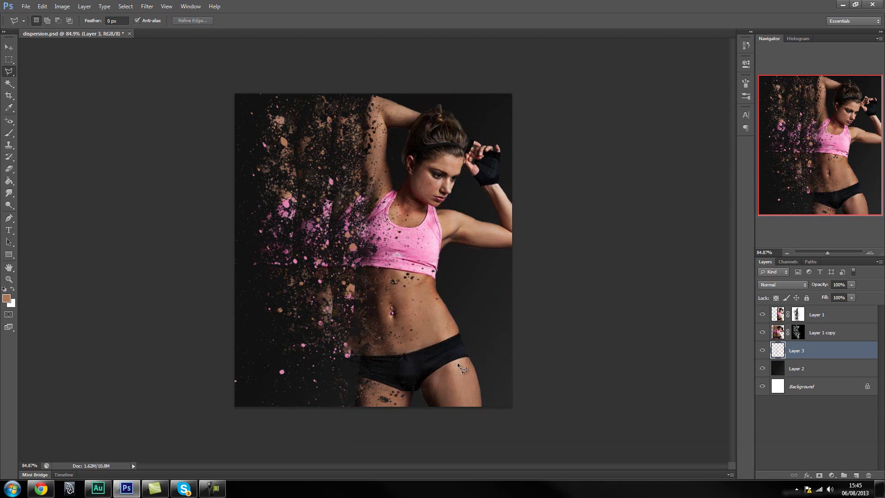
# Toggle Layer 3 off and on to compare its splatters, and lower the layer's opacity to about 76%.
pyautogui.hotkey('ctrl', '0')
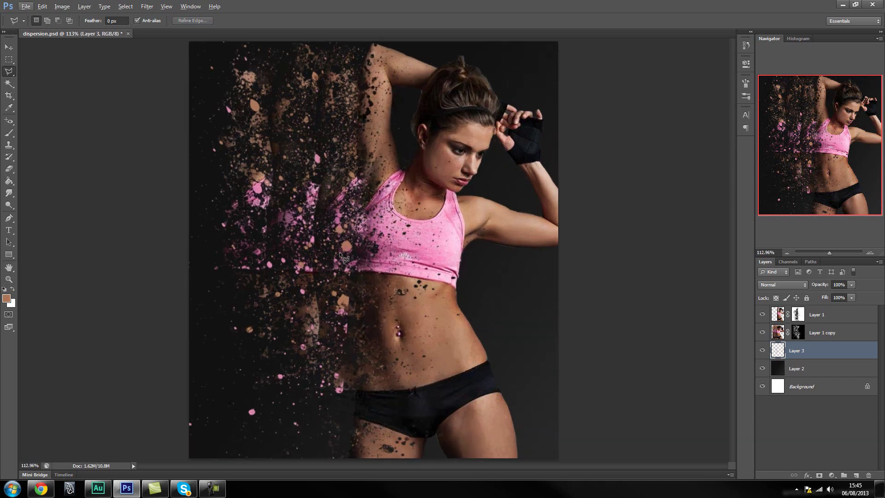
pyautogui.scroll(-2, 432, 305)
pyautogui.click(761, 352)
pyautogui.click(762, 353)
pyautogui.moveTo(850, 286); pyautogui.dragTo(846, 297)
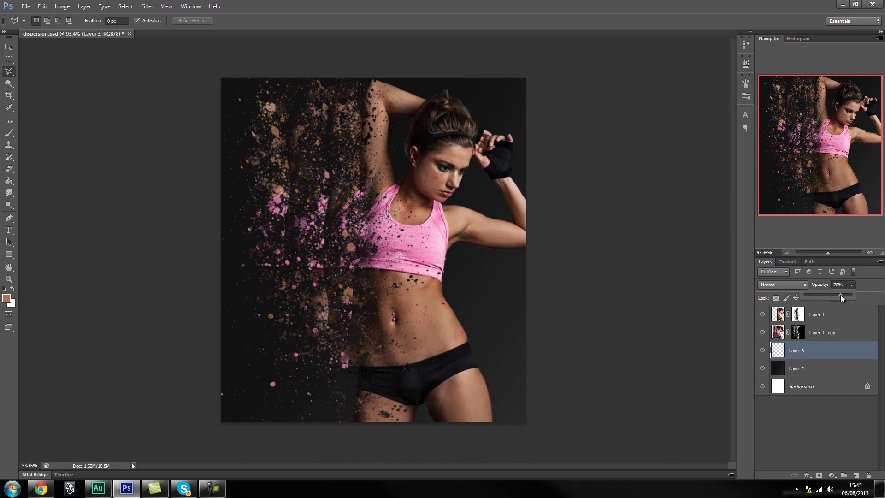
pyautogui.moveTo(837, 295); pyautogui.dragTo(839, 294)
# Add a new layer above Layer 3, sample the top's pink, and splatter it beside the figure, undoing and retrying the test placements.
pyautogui.click(856, 475)
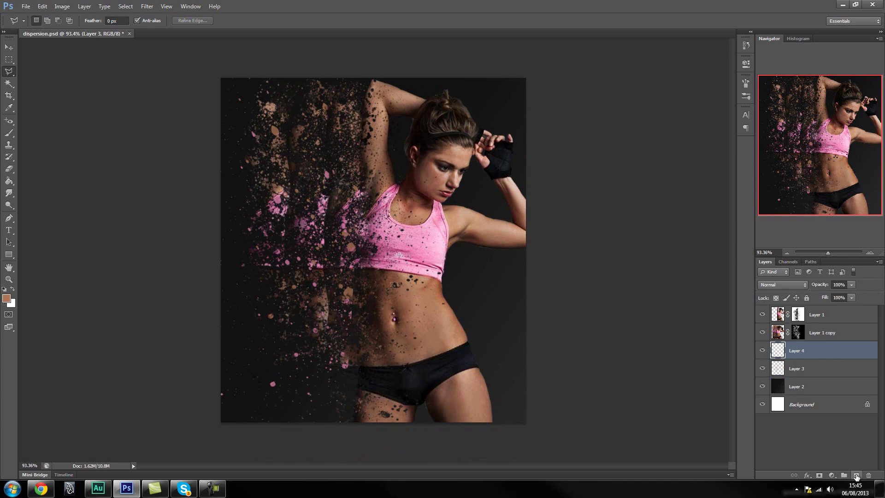
pyautogui.press('b')
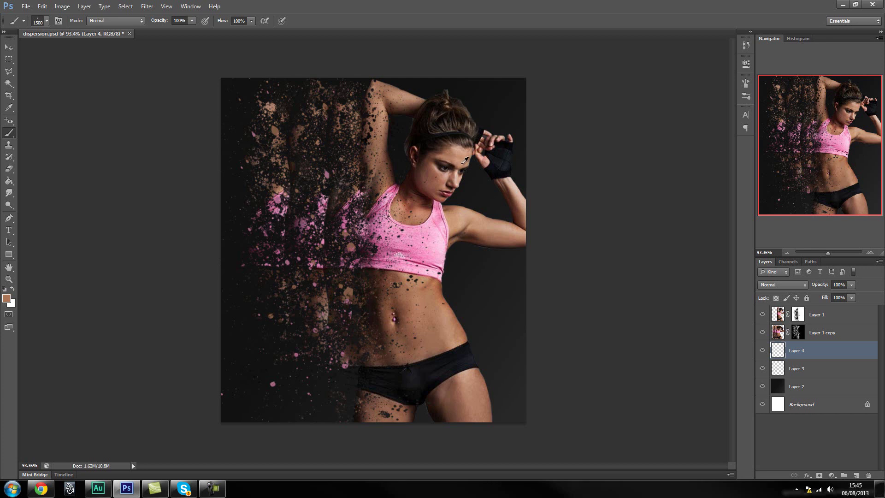
pyautogui.keyDown('alt'); pyautogui.click(440, 249); pyautogui.keyUp('alt')
pyautogui.click(411, 206)
pyautogui.hotkey('ctrl', 'z')
pyautogui.click(350, 214)
pyautogui.hotkey('ctrl', 'z')
pyautogui.hotkey('ctrl', 'z')
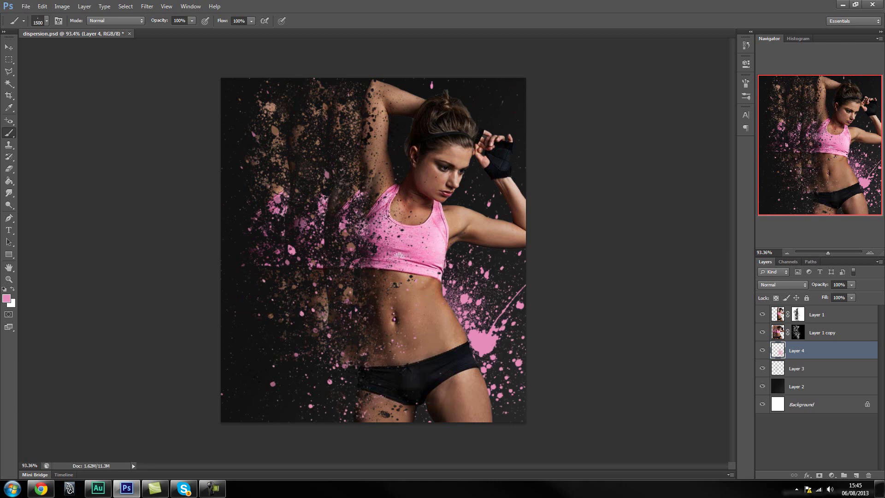
# Outline the figure's intact side and the background beyond it with the Polygonal Lasso, delete Layer 4's splatters inside it, and deselect.
pyautogui.press('alt')
pyautogui.click(9, 72)
pyautogui.click(367, 79)
pyautogui.click(344, 441)
pyautogui.click(586, 420)
pyautogui.click(539, 60)
pyautogui.click(369, 81)
pyautogui.press('Delete')
pyautogui.hotkey('ctrl', 'd')
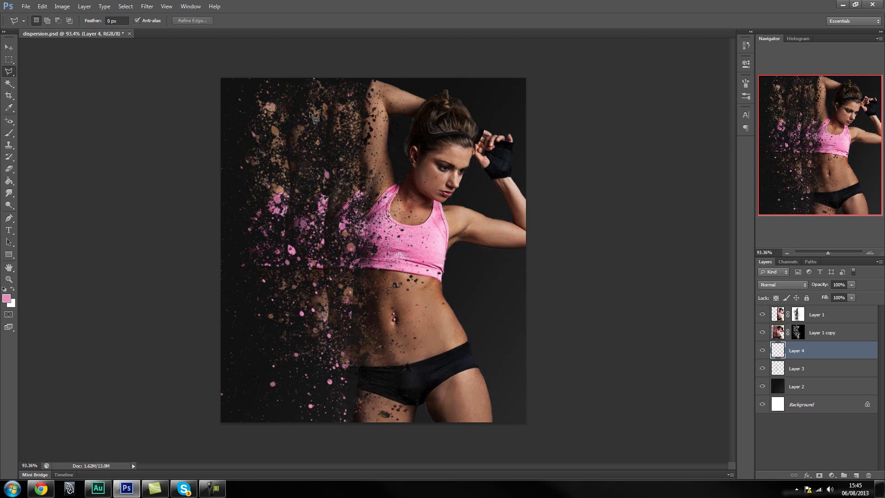
# Add a new layer above Layer 4 and choose the 500 px soft round brush with 0% hardness.
pyautogui.scroll(-3, 364, 211)
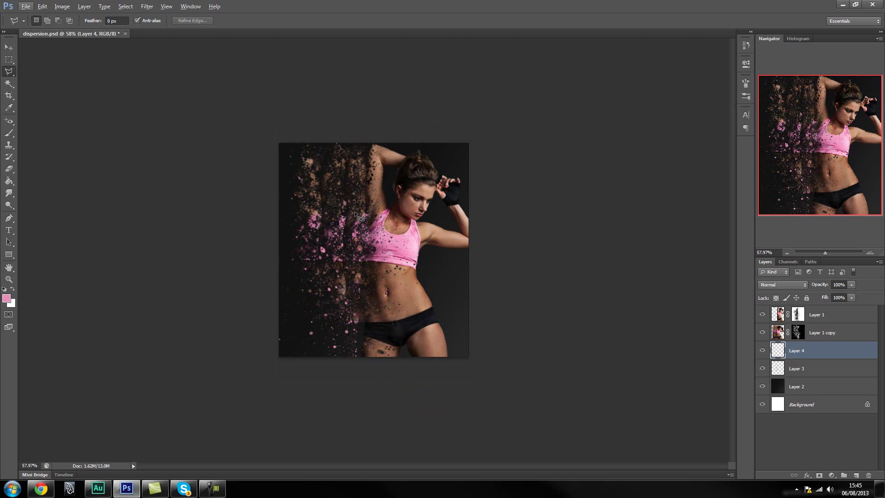
pyautogui.click(807, 368)
pyautogui.click(807, 351)
pyautogui.click(852, 475)
pyautogui.press('b')
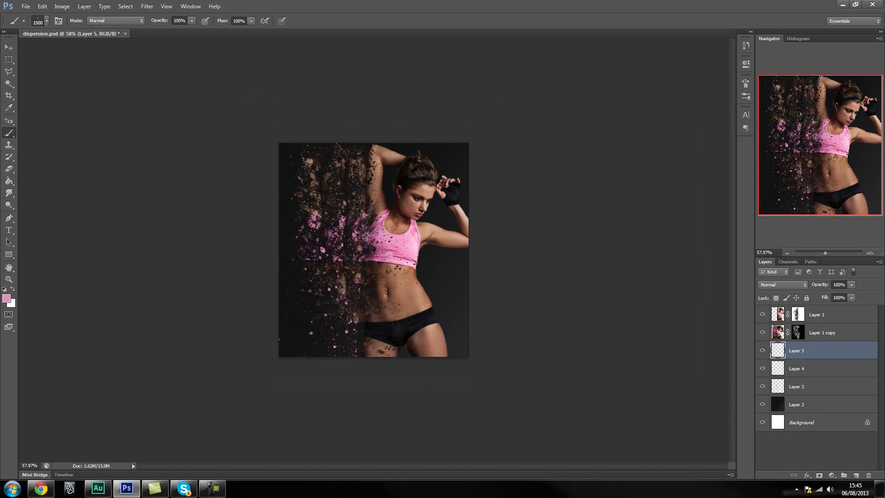
pyautogui.rightClick(603, 292)
pyautogui.click(558, 295)
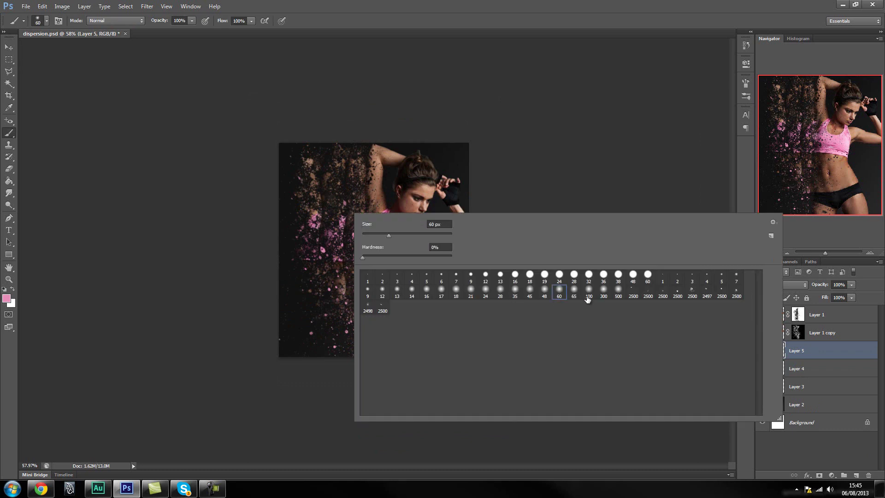
pyautogui.click(609, 293)
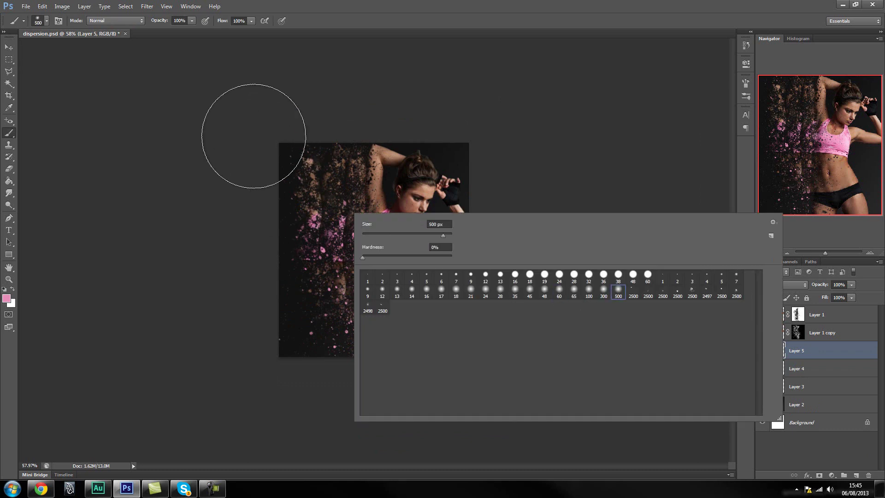
pyautogui.click(192, 163)
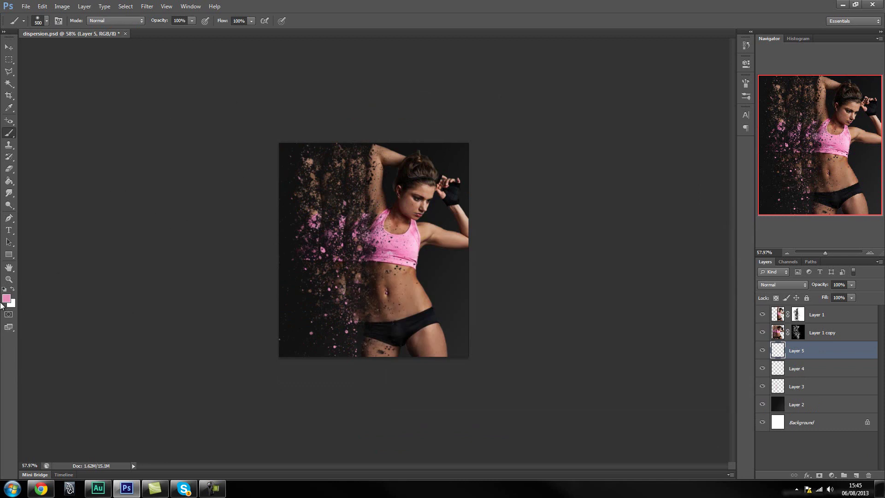
# Set the foreground colour to black (000000) and paint a soft vignette around the canvas edges on Layer 5, redoing one side's stroke.
pyautogui.click(7, 298)
pyautogui.click(519, 262)
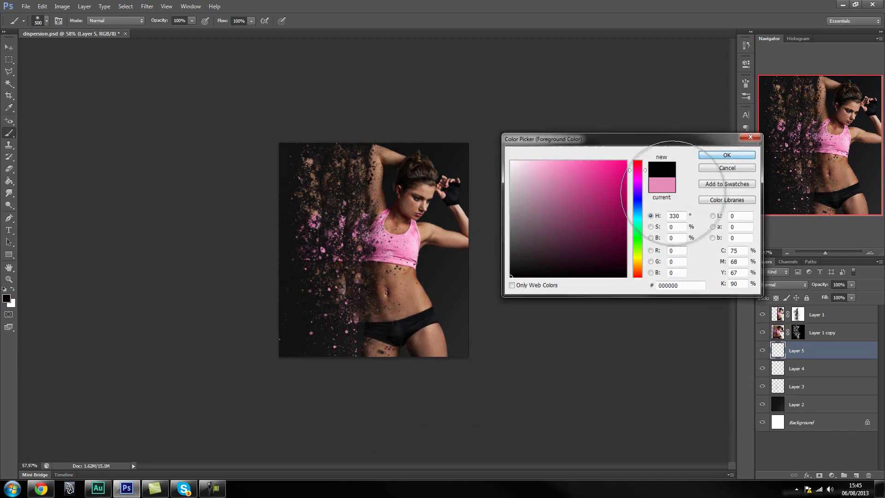
pyautogui.click(727, 154)
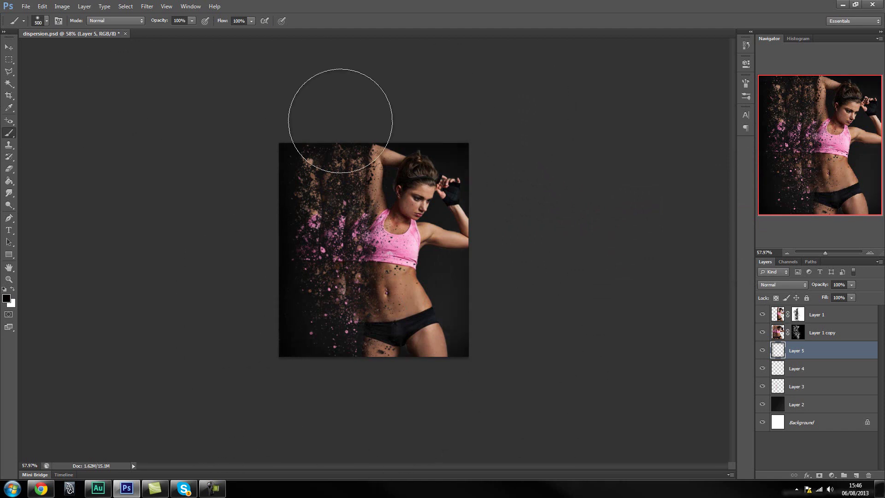
pyautogui.moveTo(511, 130); pyautogui.dragTo(517, 424)
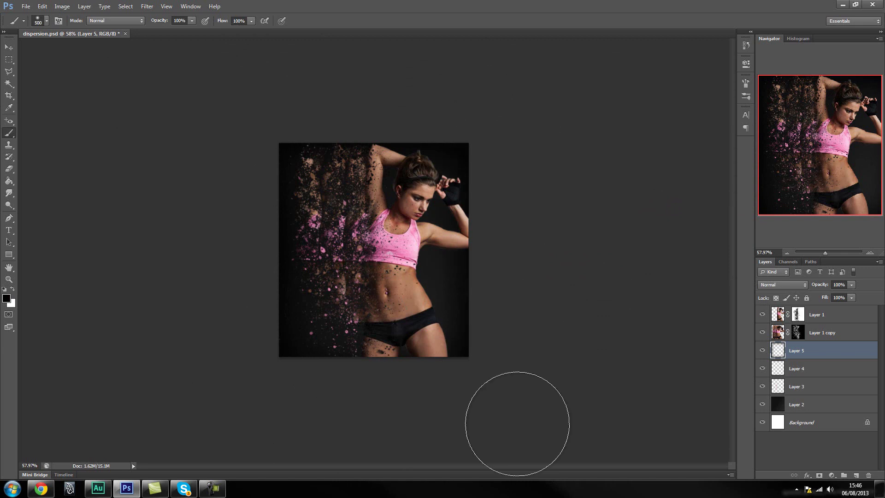
pyautogui.hotkey('ctrl', 'z')
pyautogui.moveTo(515, 159); pyautogui.dragTo(512, 397)
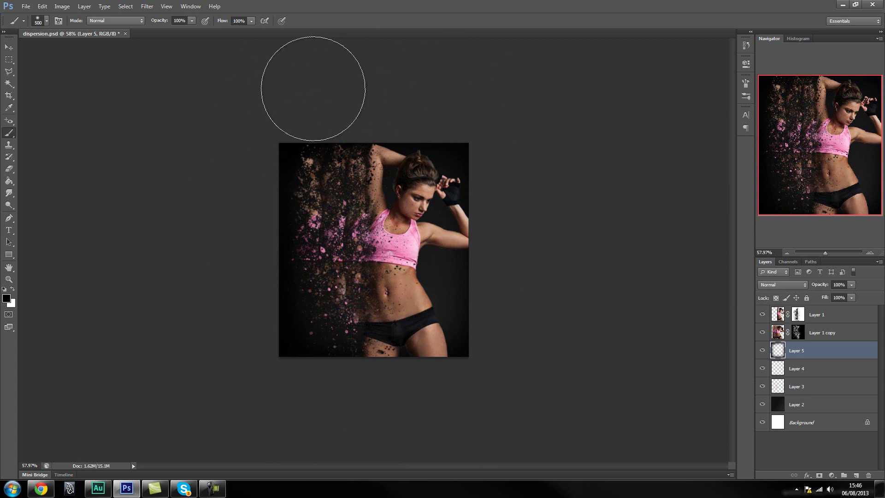
# Move the vignette layer above Layer 1 and lower its opacity to about 75%.
pyautogui.moveTo(851, 353); pyautogui.dragTo(839, 298)
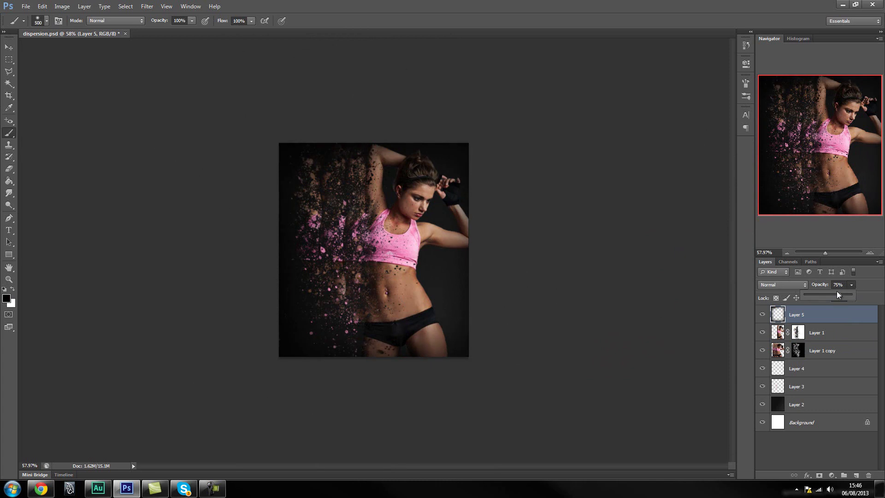
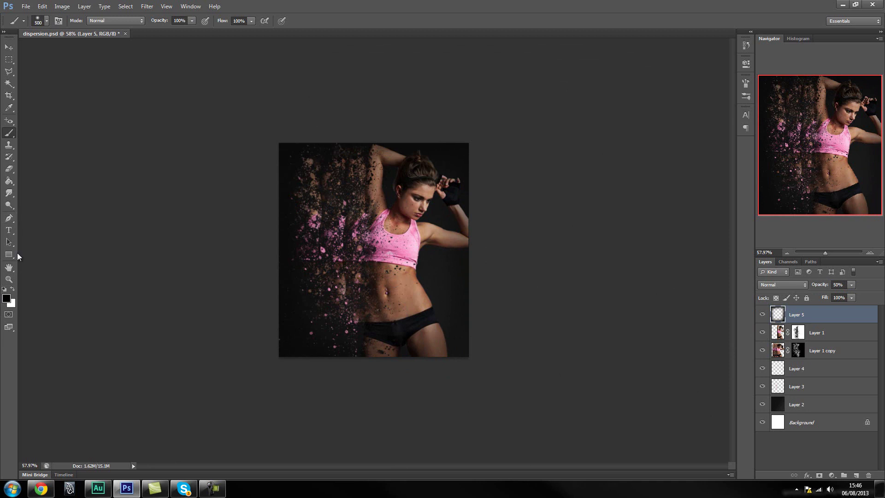
# Set the soft round brush size to 1200 px.
pyautogui.rightClick(448, 212)
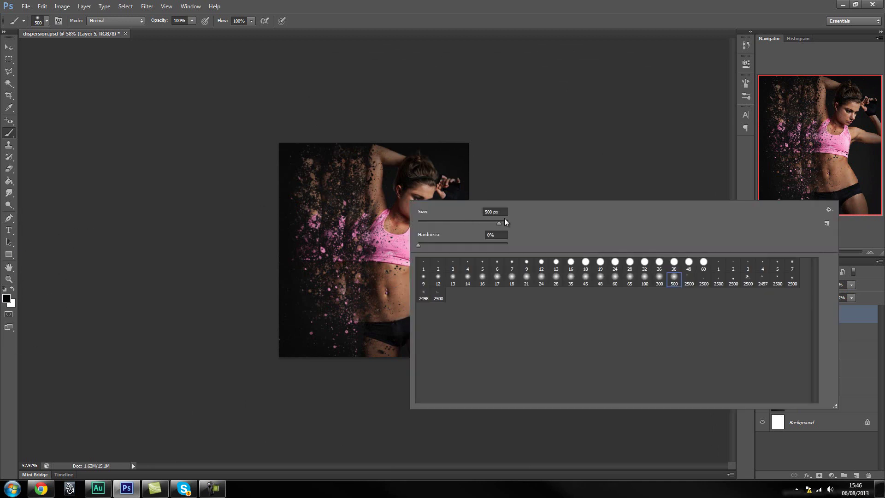
pyautogui.moveTo(495, 212); pyautogui.dragTo(449, 217)
pyautogui.write('1200')
pyautogui.press('Return')
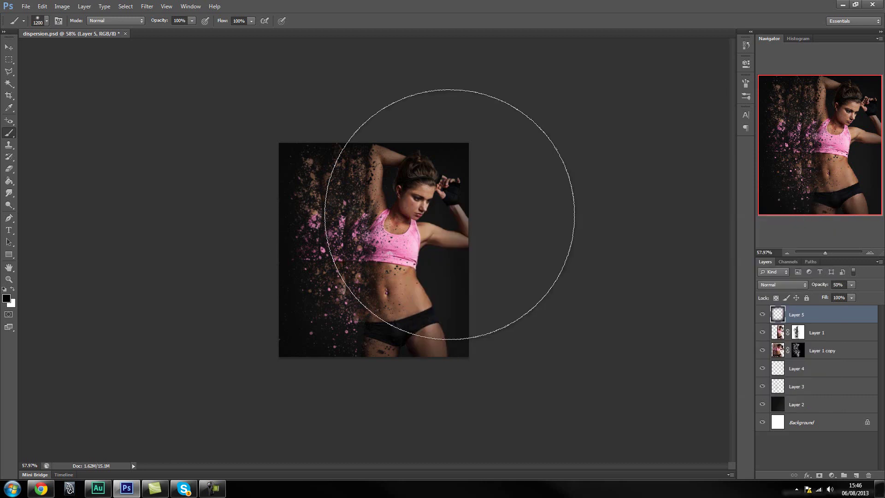
# Try much larger brush sizes of 6000 px and 10000 px for the soft round brush.
pyautogui.rightClick(447, 239)
pyautogui.write('6000')
pyautogui.press('Return')
pyautogui.press('Return')
pyautogui.write('10')
pyautogui.write('000')
pyautogui.press('Return')
pyautogui.click(436, 189)
# Set the soft round brush size to 1000 px.
pyautogui.click(531, 250)
pyautogui.moveTo(532, 252); pyautogui.dragTo(477, 256)
pyautogui.write('1000')
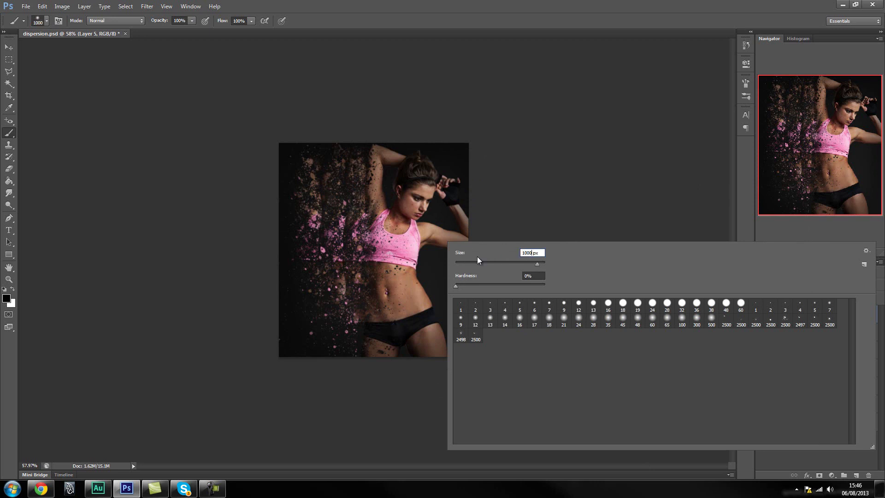
pyautogui.press('Return')
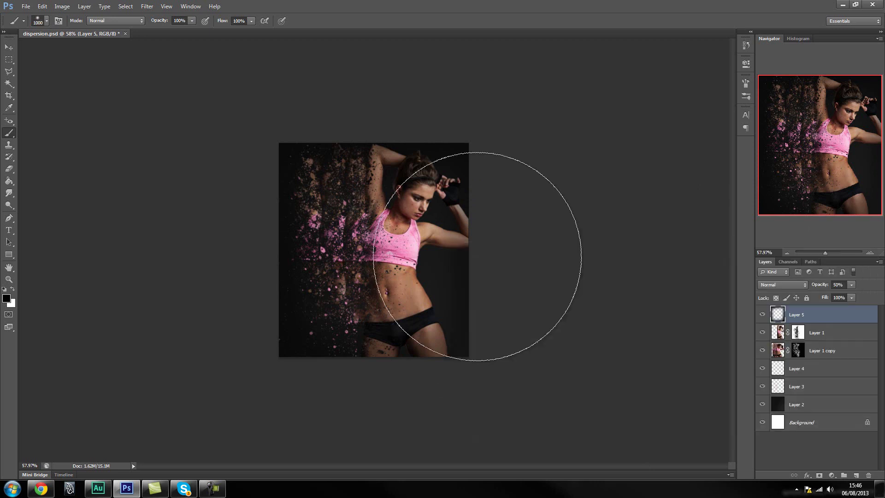
# Dab a soft 800 px brush spot in Quick Mask over the head and raised hand, and convert the mask to a selection excluding that spot.
pyautogui.click(8, 316)
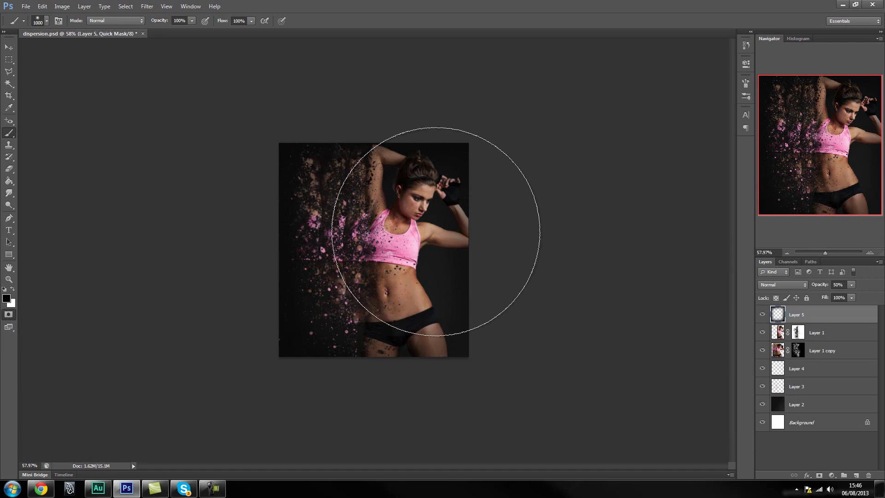
pyautogui.rightClick(442, 232)
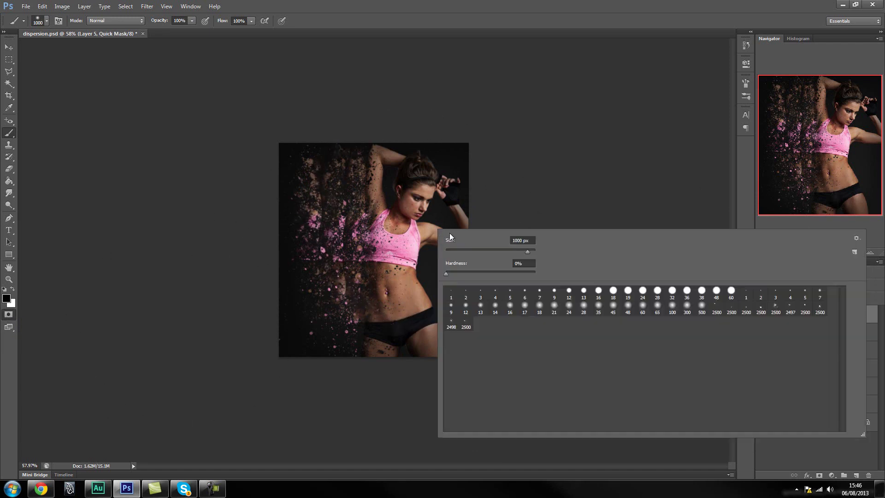
pyautogui.click(530, 240)
pyautogui.write('800x')
pyautogui.press('Return')
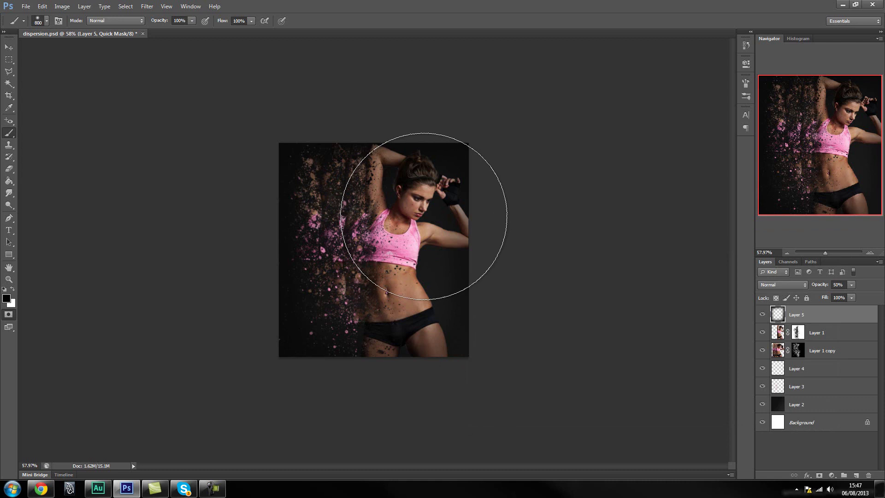
pyautogui.click(422, 224)
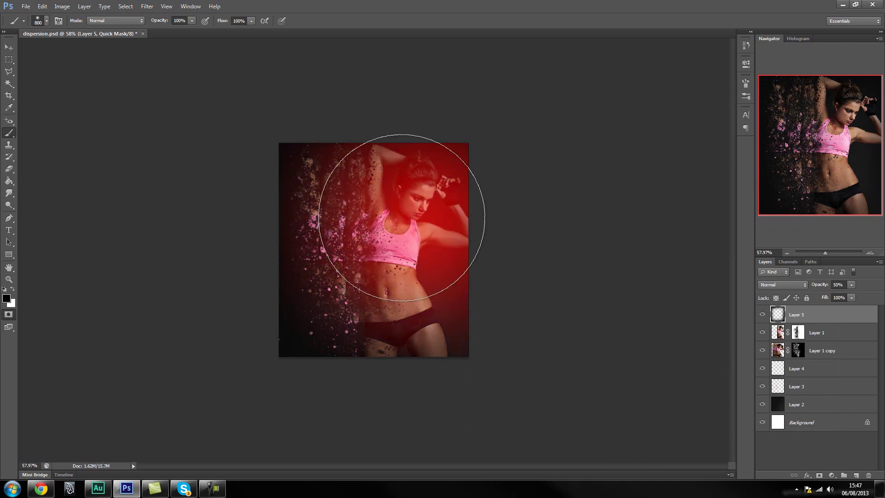
pyautogui.click(9, 314)
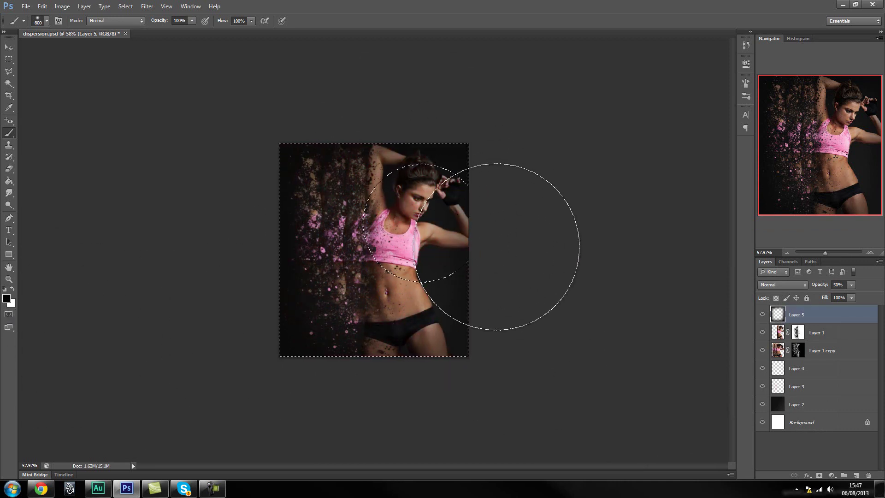
# Add a Levels adjustment layer masked by the selection, with the black input at 14 and the white input at about 220.
pyautogui.click(832, 475)
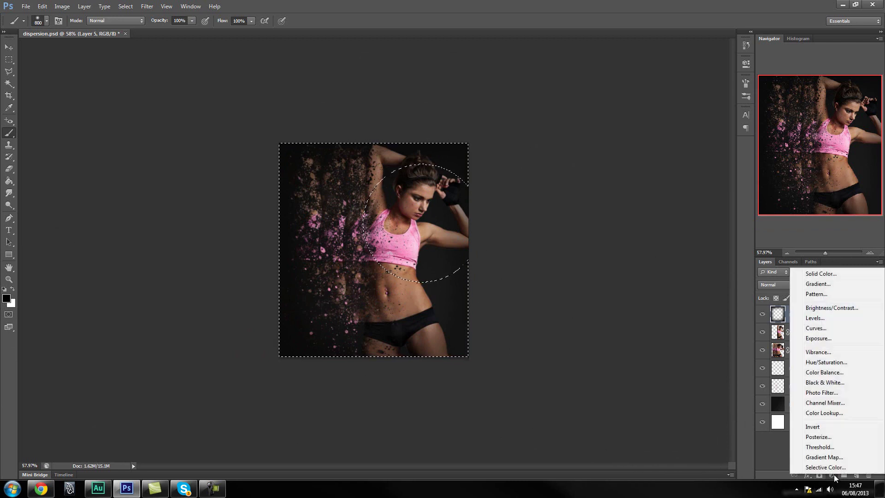
pyautogui.click(836, 319)
pyautogui.moveTo(666, 63); pyautogui.dragTo(668, 120)
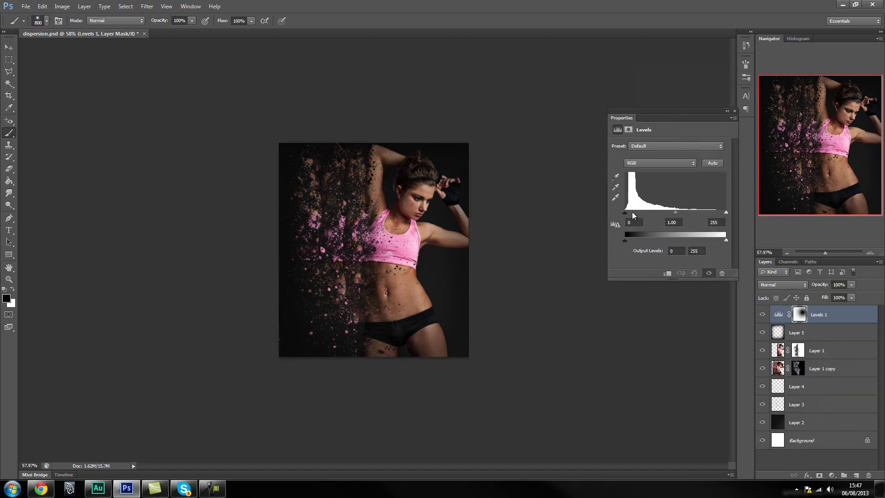
pyautogui.moveTo(624, 212); pyautogui.dragTo(630, 213)
pyautogui.moveTo(725, 213); pyautogui.dragTo(635, 217)
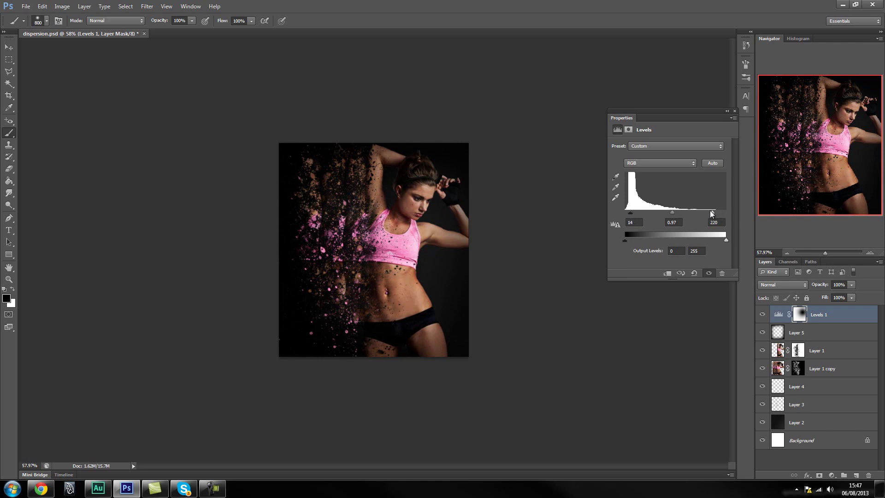
pyautogui.moveTo(709, 214); pyautogui.dragTo(707, 213)
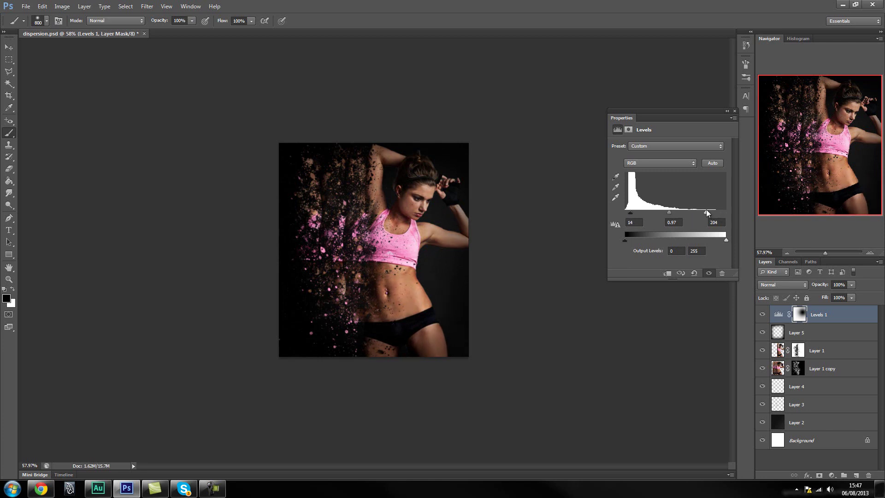
pyautogui.click(735, 111)
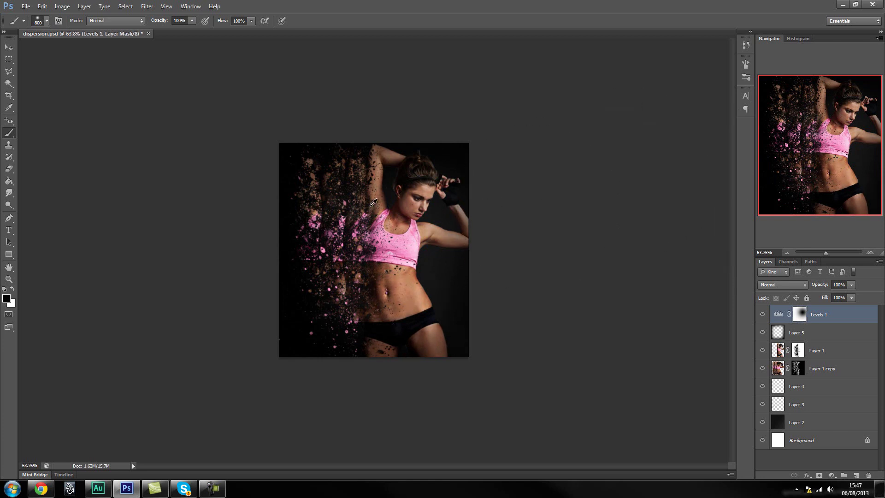
pyautogui.scroll(1, 392, 205)
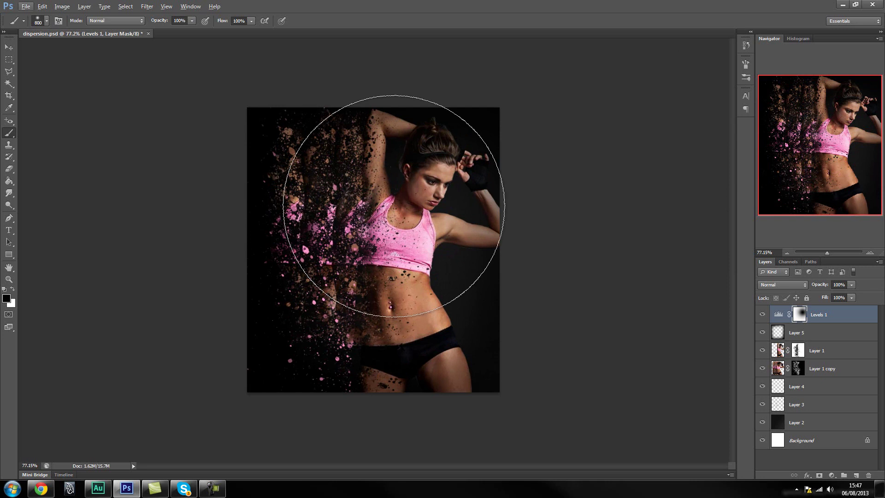
pyautogui.scroll(-1, 466, 229)
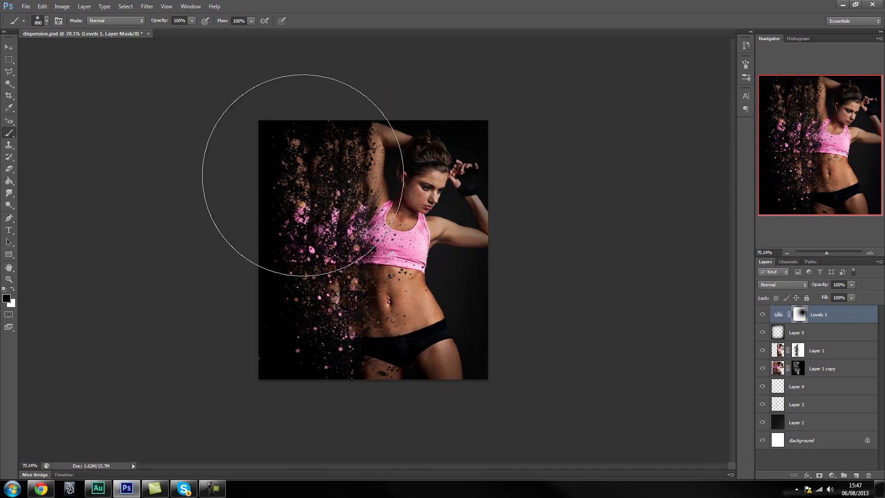
pyautogui.scroll(-1, 479, 258)
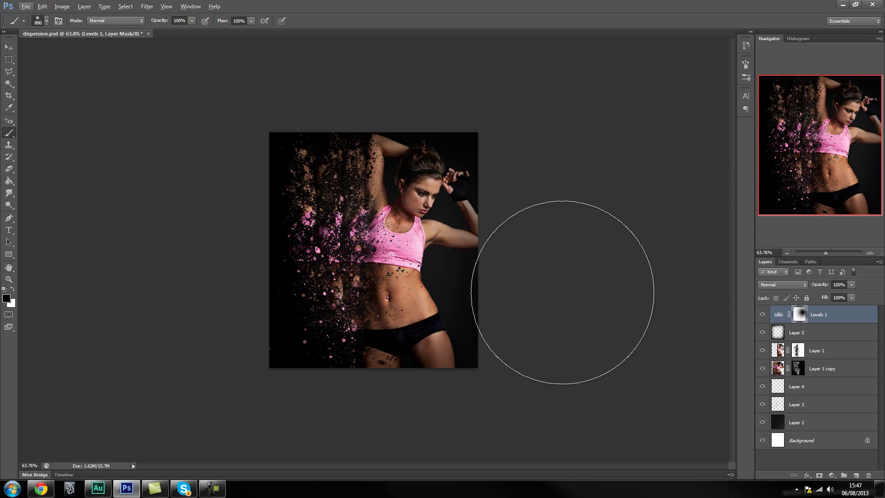
pyautogui.scroll(-1, 526, 279)
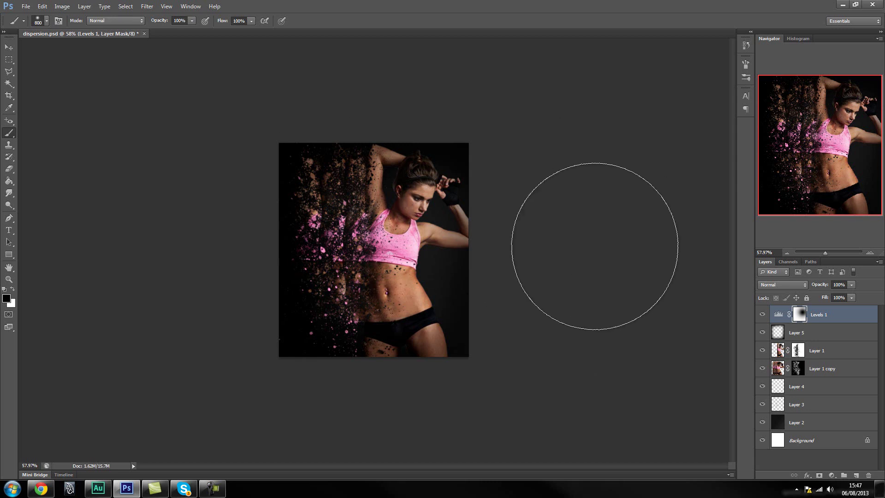